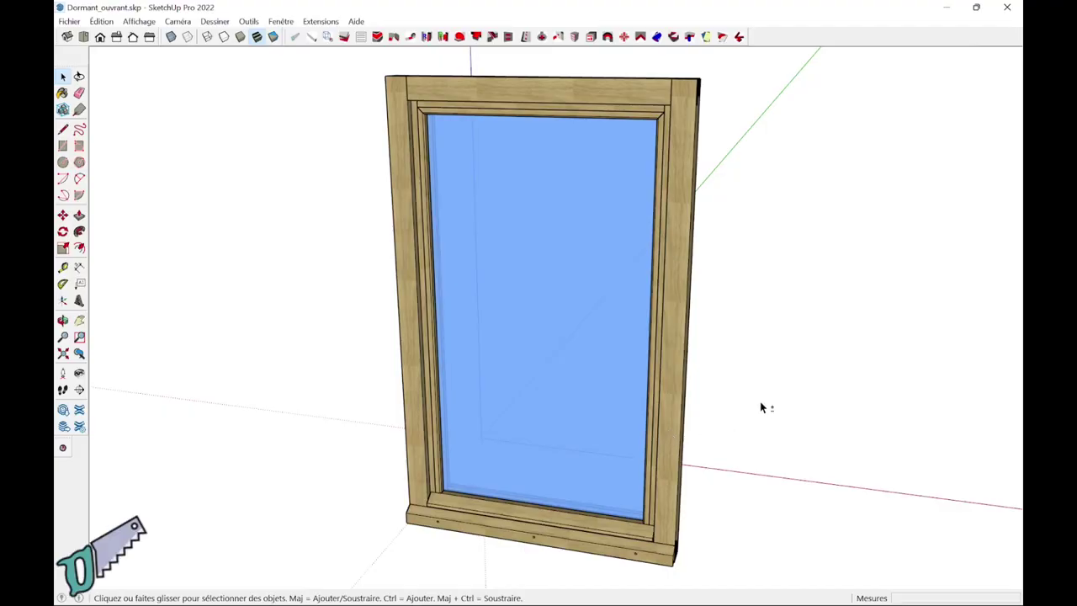
Step: Move the outer window frame away from the casement sash
{"action": "mouse_move", "coordinate": [759, 406]}
{"action": "middle_mouse_down"}
{"action": "mouse_move", "coordinate": [756, 390]}
{"action": "mouse_move", "coordinate": [752, 403]}
{"action": "middle_mouse_up"}
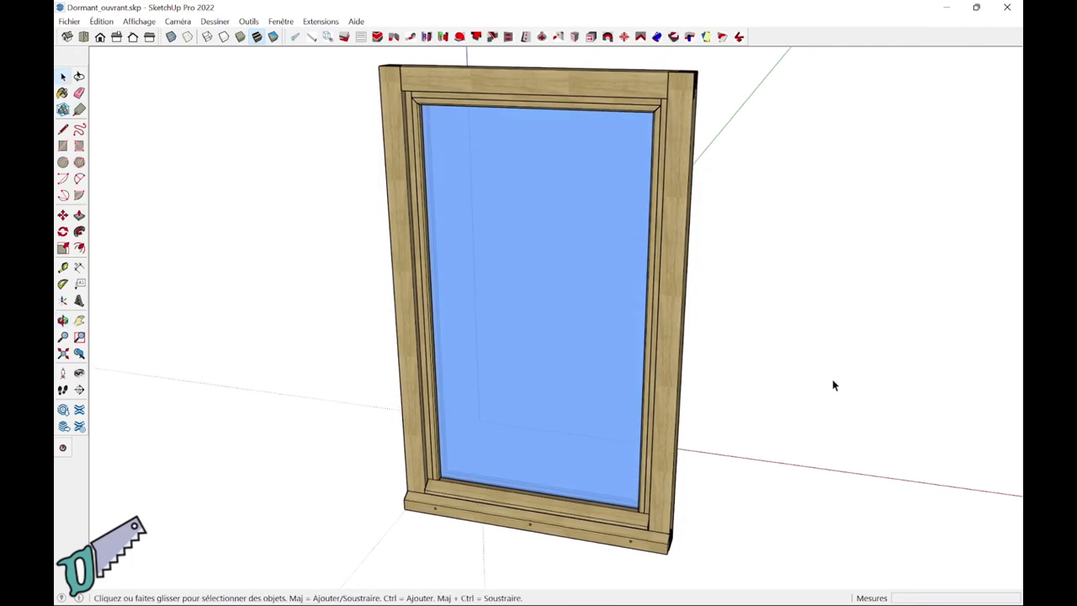
{"action": "mouse_move", "coordinate": [832, 380]}
{"action": "middle_mouse_down"}
{"action": "mouse_move", "coordinate": [697, 409]}
{"action": "mouse_move", "coordinate": [435, 413]}
{"action": "mouse_move", "coordinate": [248, 401]}
{"action": "mouse_move", "coordinate": [57, 357]}
{"action": "mouse_move", "coordinate": [264, 317]}
{"action": "mouse_move", "coordinate": [688, 370]}
{"action": "mouse_move", "coordinate": [760, 421]}
{"action": "mouse_move", "coordinate": [776, 413]}
{"action": "mouse_move", "coordinate": [757, 409]}
{"action": "middle_mouse_up"}
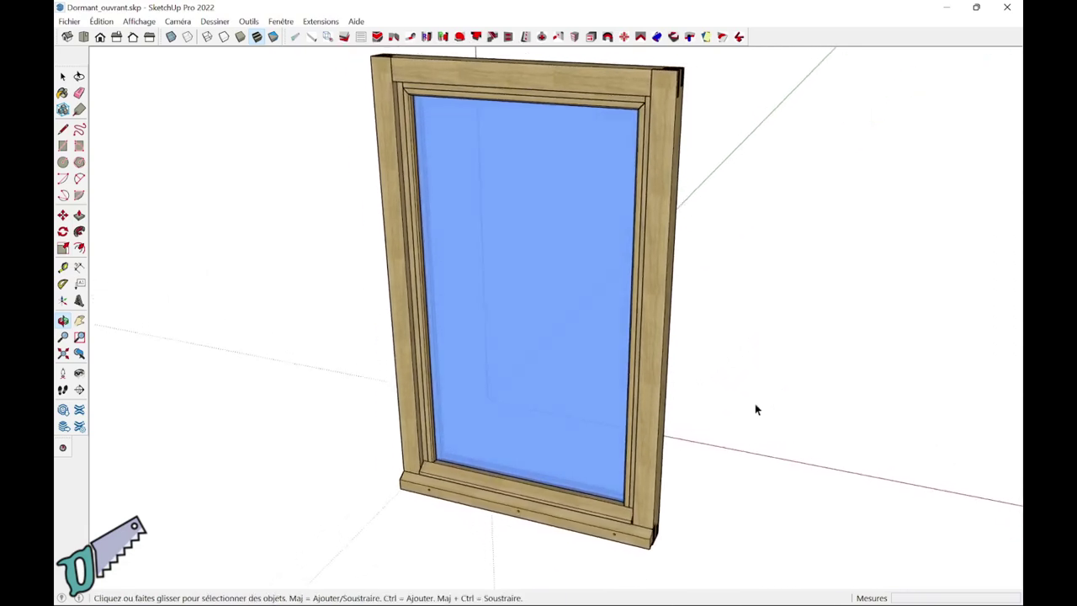
{"action": "left_click", "coordinate": [656, 502]}
{"action": "key", "text": "m"}
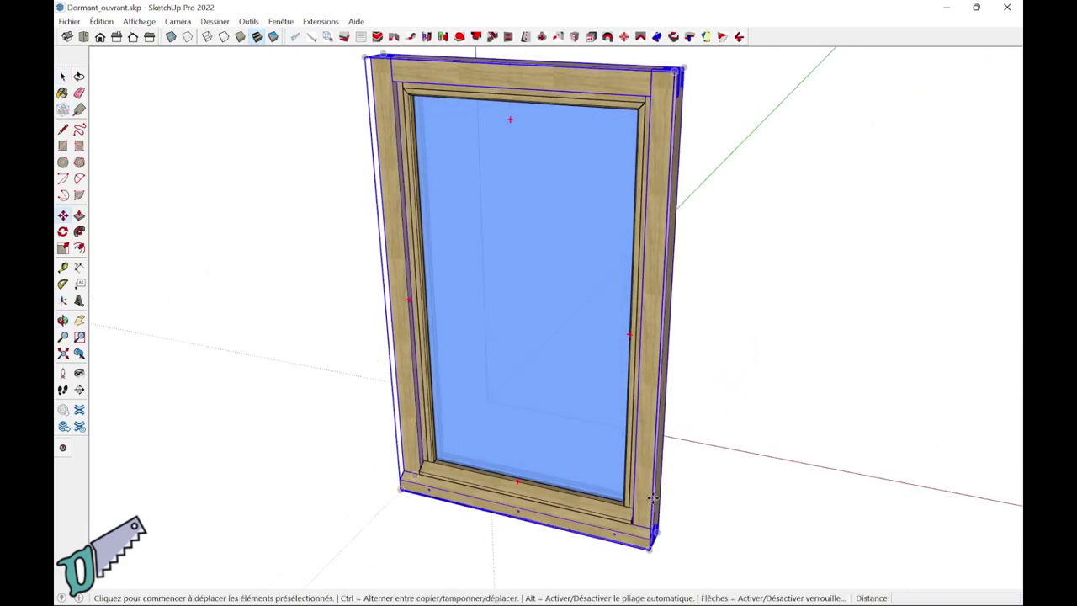
{"action": "left_click_drag", "start_coordinate": [510, 115], "coordinate": [362, 126]}
Step: Undo the frame move and orbit to a centred, frontal view of the sash
{"action": "mouse_move", "coordinate": [788, 433]}
{"action": "middle_mouse_down"}
{"action": "mouse_move", "coordinate": [499, 441]}
{"action": "mouse_move", "coordinate": [216, 421]}
{"action": "mouse_move", "coordinate": [613, 396]}
{"action": "mouse_move", "coordinate": [521, 391]}
{"action": "mouse_move", "coordinate": [761, 411]}
{"action": "mouse_move", "coordinate": [673, 471]}
{"action": "mouse_move", "coordinate": [653, 500]}
{"action": "mouse_move", "coordinate": [680, 529]}
{"action": "middle_mouse_up"}
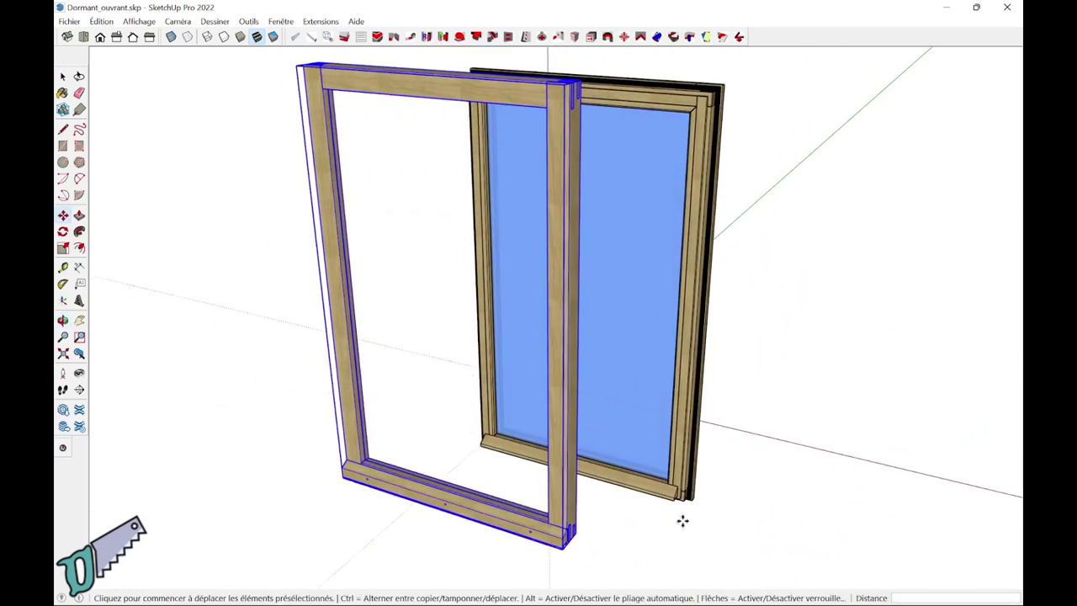
{"action": "key", "text": "ctrl+z"}
{"action": "mouse_move", "coordinate": [608, 493]}
{"action": "middle_mouse_down"}
{"action": "mouse_move", "coordinate": [560, 504]}
{"action": "mouse_move", "coordinate": [798, 449]}
{"action": "mouse_move", "coordinate": [658, 475]}
{"action": "mouse_move", "coordinate": [288, 413]}
{"action": "middle_mouse_up"}
{"action": "mouse_move", "coordinate": [648, 402]}
{"action": "middle_mouse_down"}
{"action": "mouse_move", "coordinate": [492, 445]}
{"action": "mouse_move", "coordinate": [408, 438]}
{"action": "mouse_move", "coordinate": [480, 440]}
{"action": "mouse_move", "coordinate": [457, 446]}
{"action": "middle_mouse_up"}
{"action": "key", "text": "m"}
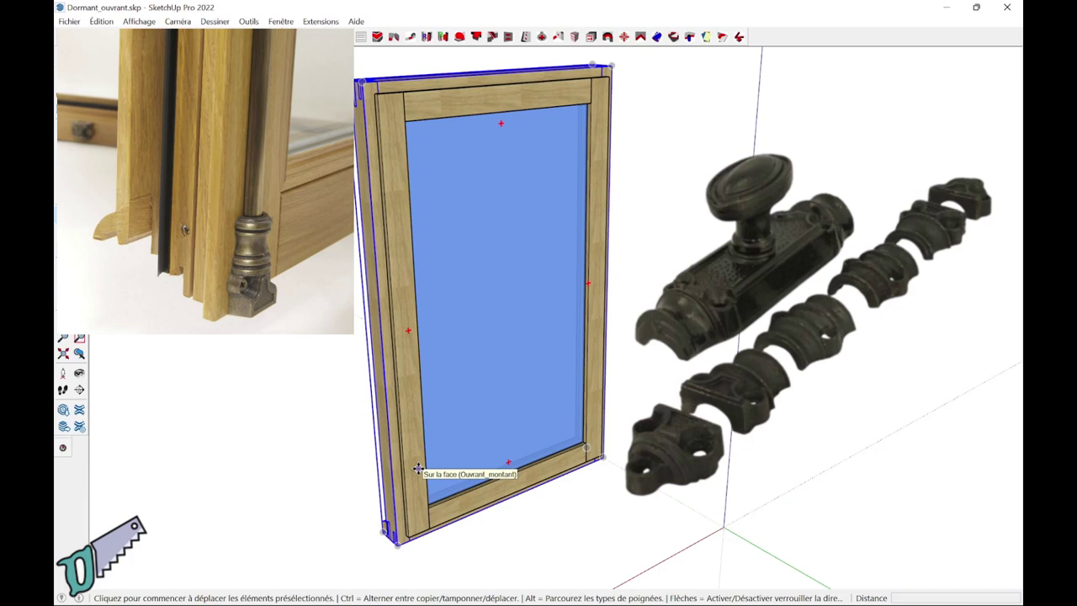
{"action": "mouse_move", "coordinate": [819, 390]}
{"action": "middle_mouse_down"}
{"action": "mouse_move", "coordinate": [706, 353]}
{"action": "mouse_move", "coordinate": [558, 478]}
{"action": "mouse_move", "coordinate": [508, 500]}
{"action": "middle_mouse_up"}
{"action": "scroll", "coordinate": [706, 353], "scroll_direction": "up", "scroll_amount": 3}
{"action": "key", "text": "m"}
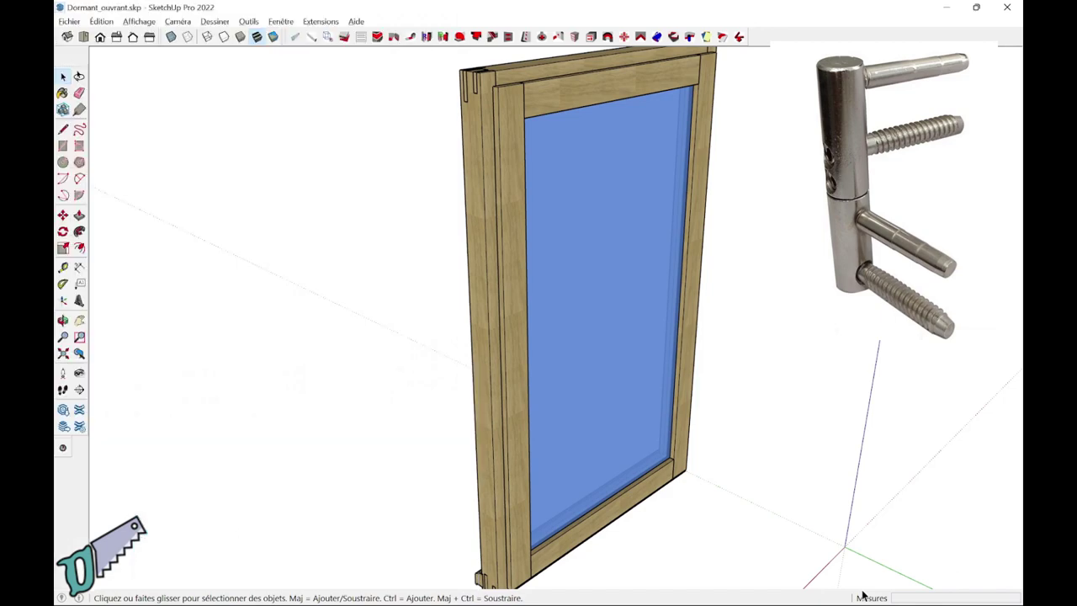
{"action": "middle_click_drag", "start_coordinate": [589, 386], "coordinate": [562, 366]}
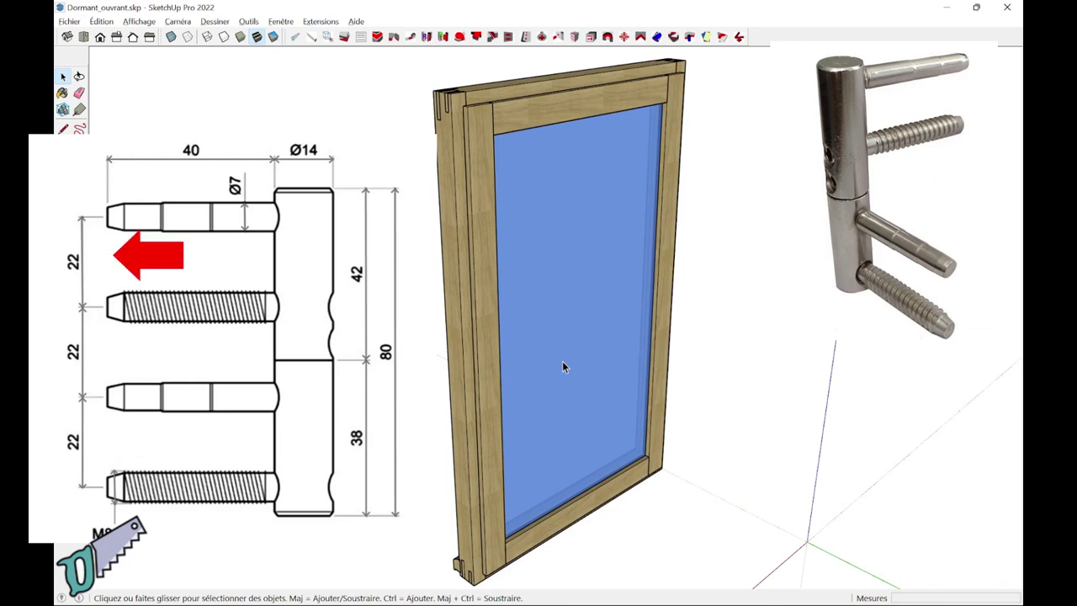
Step: Draw a 3,5 mm-radius circle on the wooden block's top face
{"action": "scroll", "coordinate": [555, 442], "scroll_direction": "up", "scroll_amount": 3}
{"action": "scroll", "coordinate": [547, 431], "scroll_direction": "up", "scroll_amount": 2}
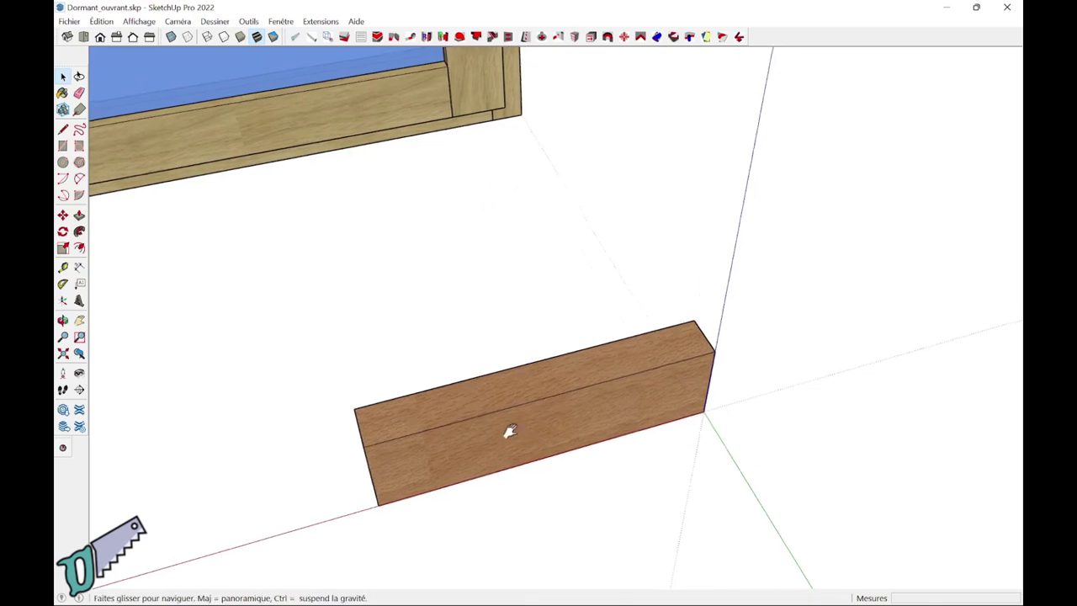
{"action": "scroll", "coordinate": [417, 454], "scroll_direction": "up", "scroll_amount": 2}
{"action": "scroll", "coordinate": [418, 446], "scroll_direction": "up", "scroll_amount": 3}
{"action": "left_click", "coordinate": [407, 445]}
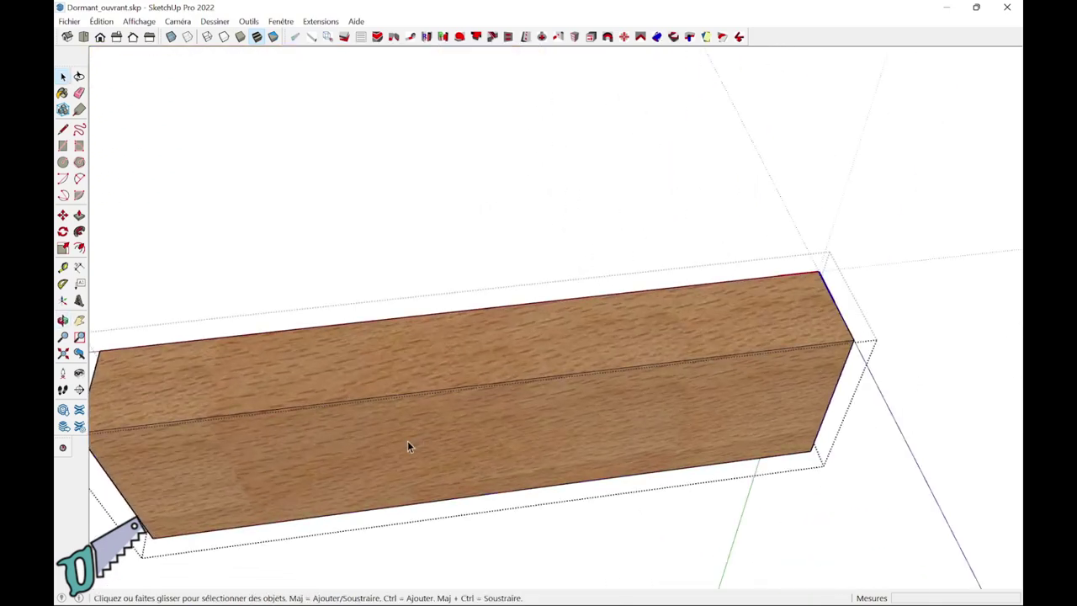
{"action": "mouse_move", "coordinate": [331, 346]}
{"action": "middle_mouse_down"}
{"action": "mouse_move", "coordinate": [438, 334]}
{"action": "mouse_move", "coordinate": [442, 387]}
{"action": "middle_mouse_up"}
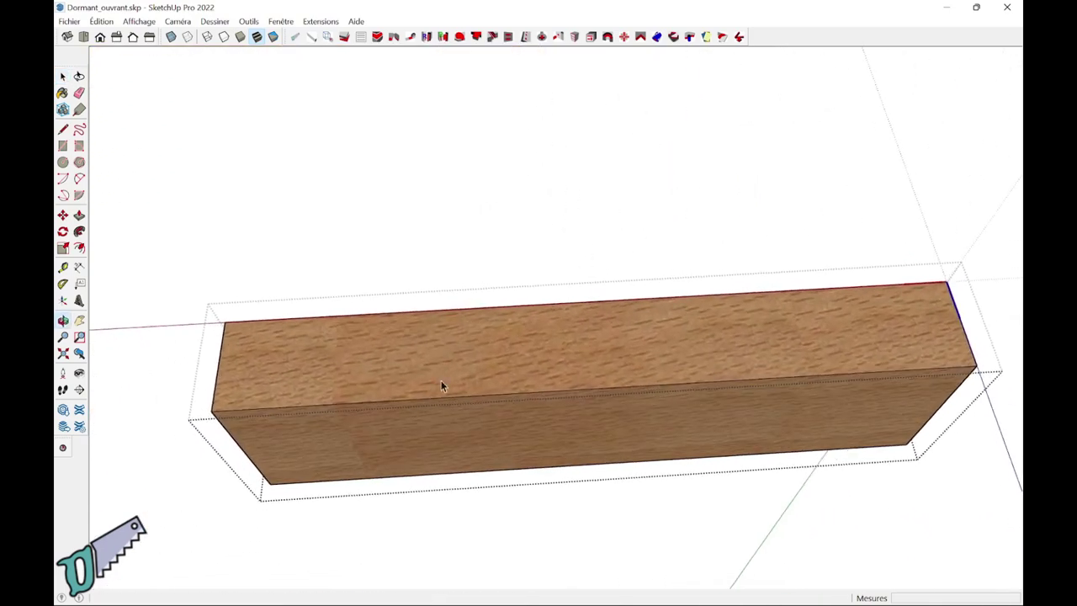
{"action": "key", "text": "c"}
{"action": "left_click", "coordinate": [444, 355]}
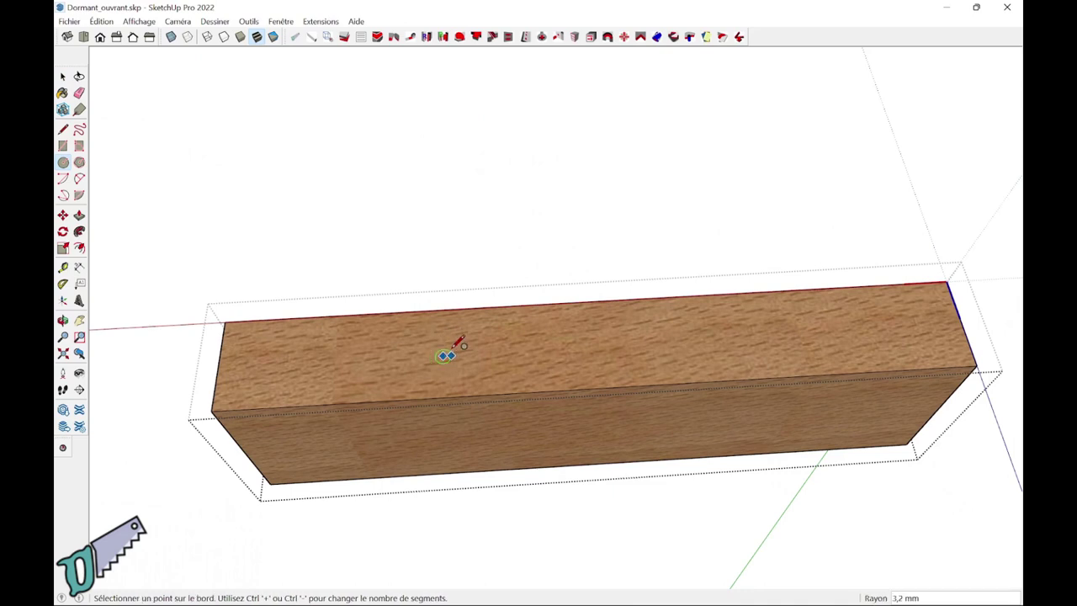
{"action": "left_click", "coordinate": [455, 343]}
{"action": "type", "text": "3"}
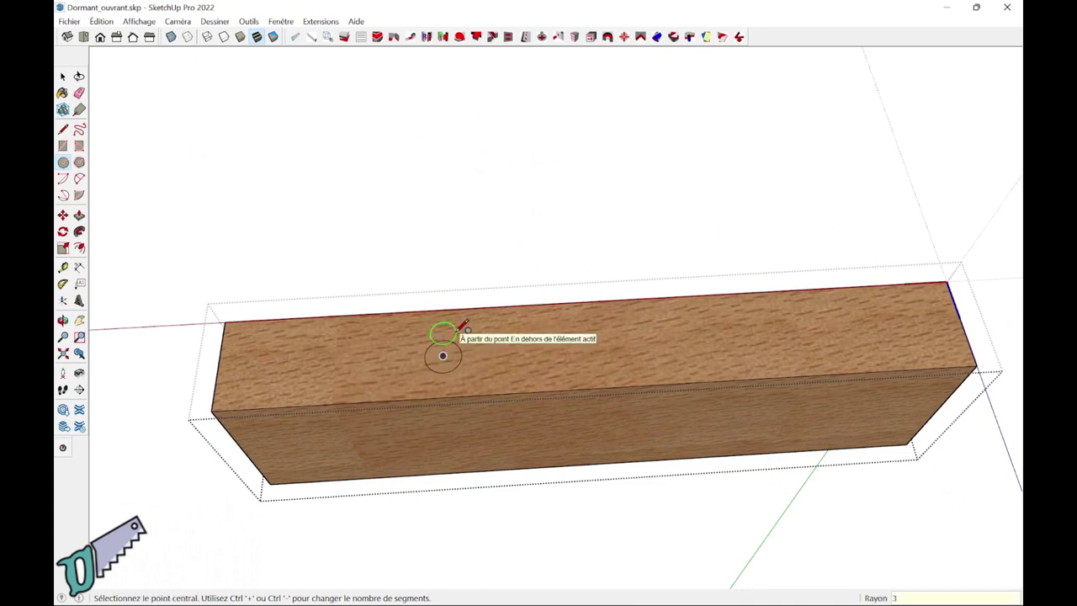
{"action": "type", "text": ",5"}
{"action": "key", "text": "Return"}
{"action": "key", "text": "space"}
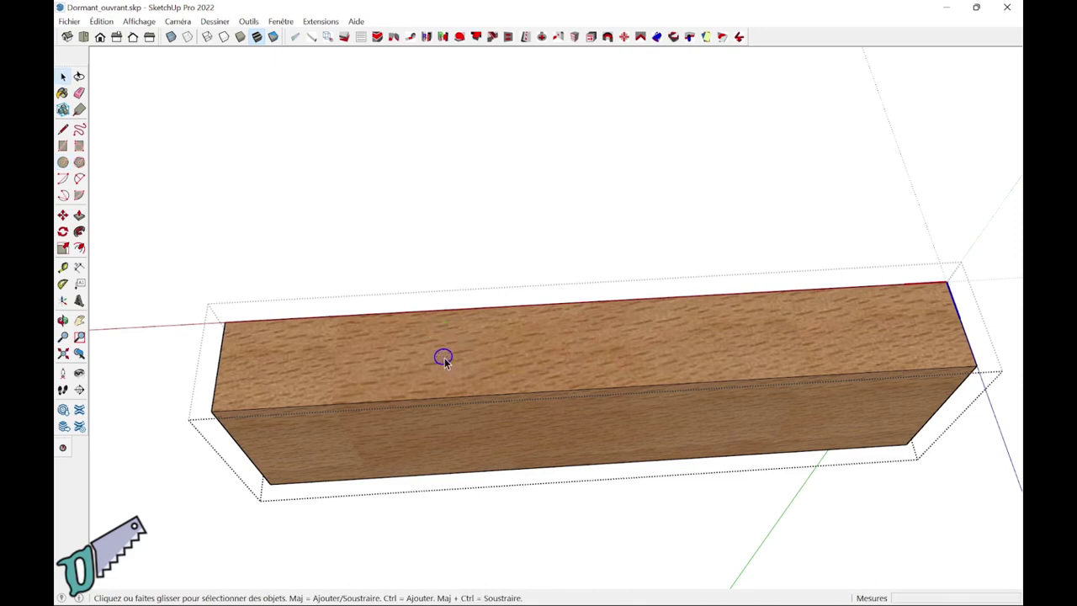
Step: Copy the circle 26,3 mm to the right on the block's top
{"action": "key", "text": "m"}
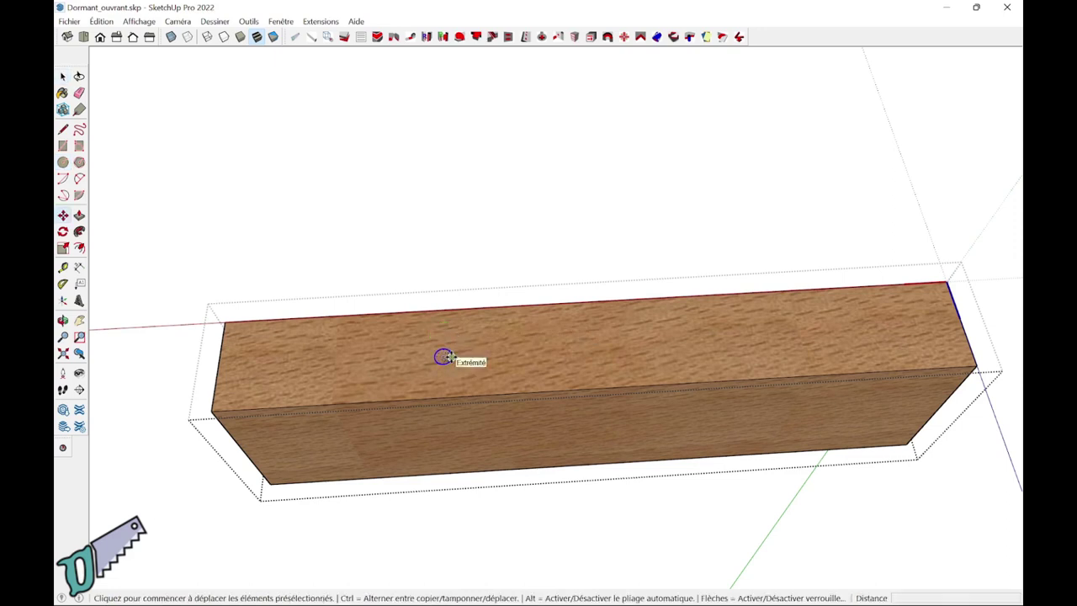
{"action": "left_click", "coordinate": [445, 356]}
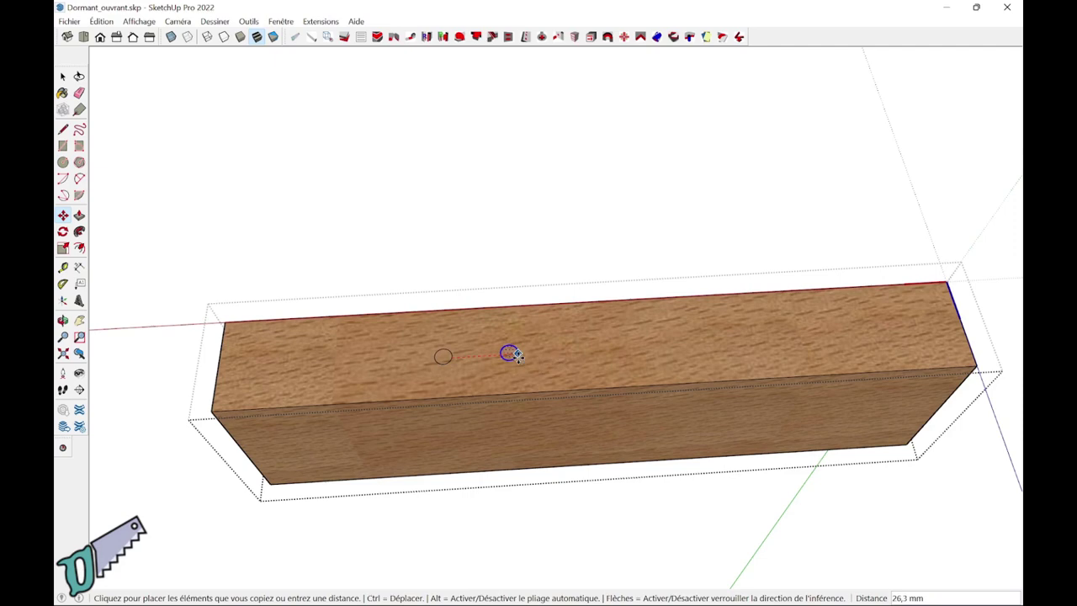
{"action": "left_click", "coordinate": [511, 354]}
{"action": "key", "text": "space"}
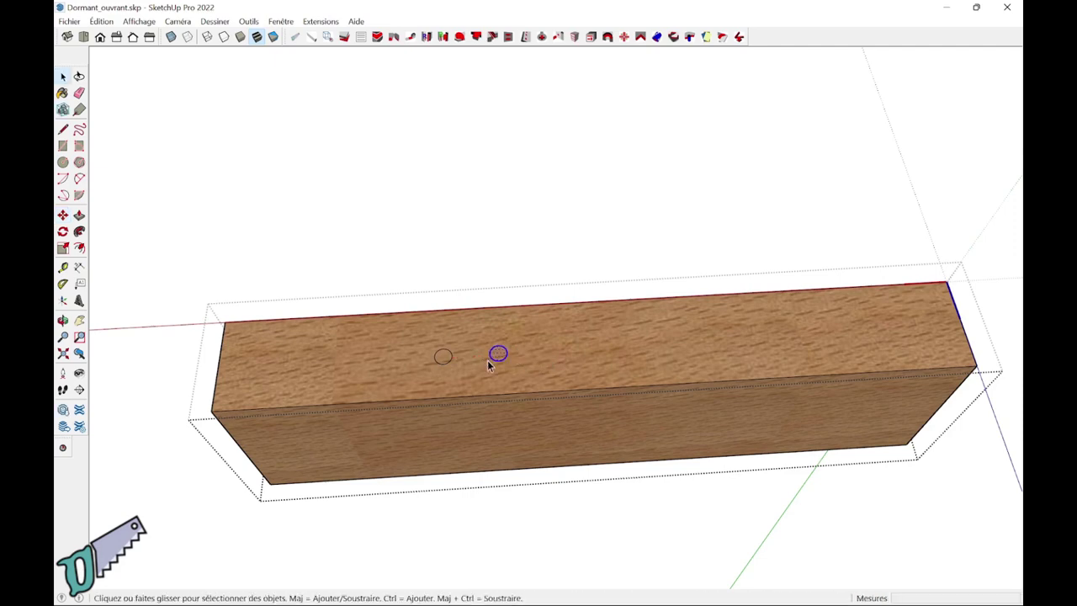
Step: Push both circles 80 mm deep into the block to form the holes
{"action": "mouse_move", "coordinate": [496, 356]}
{"action": "middle_mouse_down"}
{"action": "mouse_move", "coordinate": [541, 312]}
{"action": "mouse_move", "coordinate": [500, 337]}
{"action": "middle_mouse_up"}
{"action": "scroll", "coordinate": [500, 337], "scroll_direction": "up", "scroll_amount": 4}
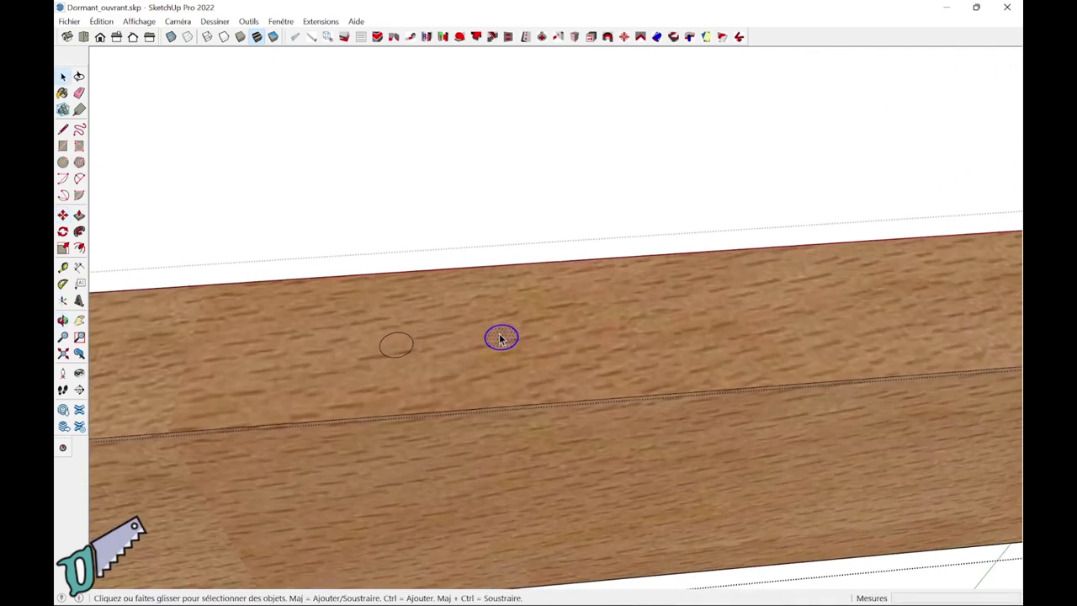
{"action": "key", "text": "p"}
{"action": "left_click", "coordinate": [501, 337]}
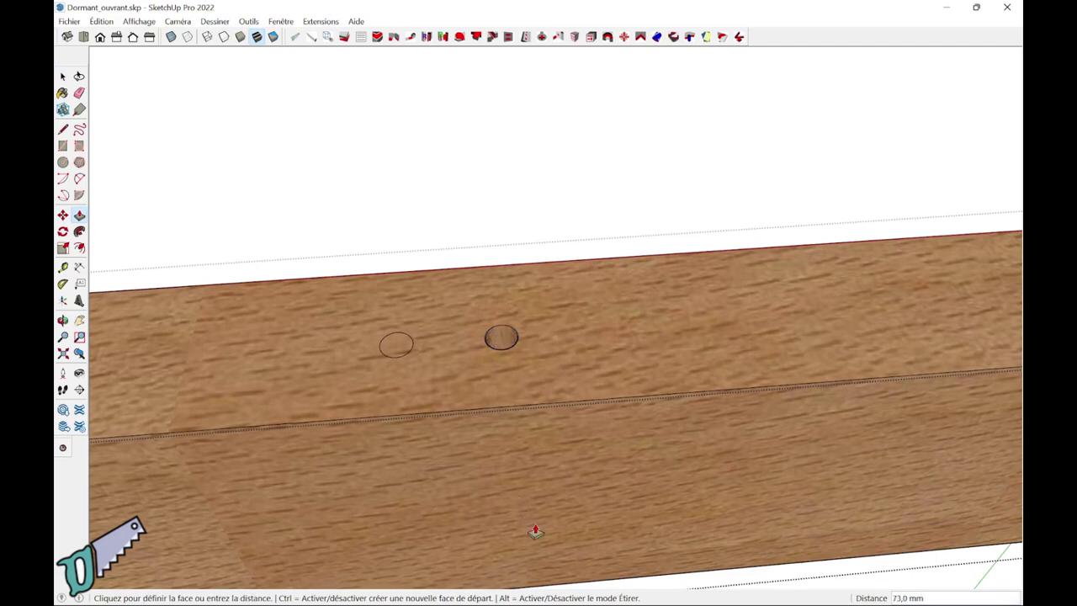
{"action": "type", "text": "80"}
{"action": "key", "text": "Return"}
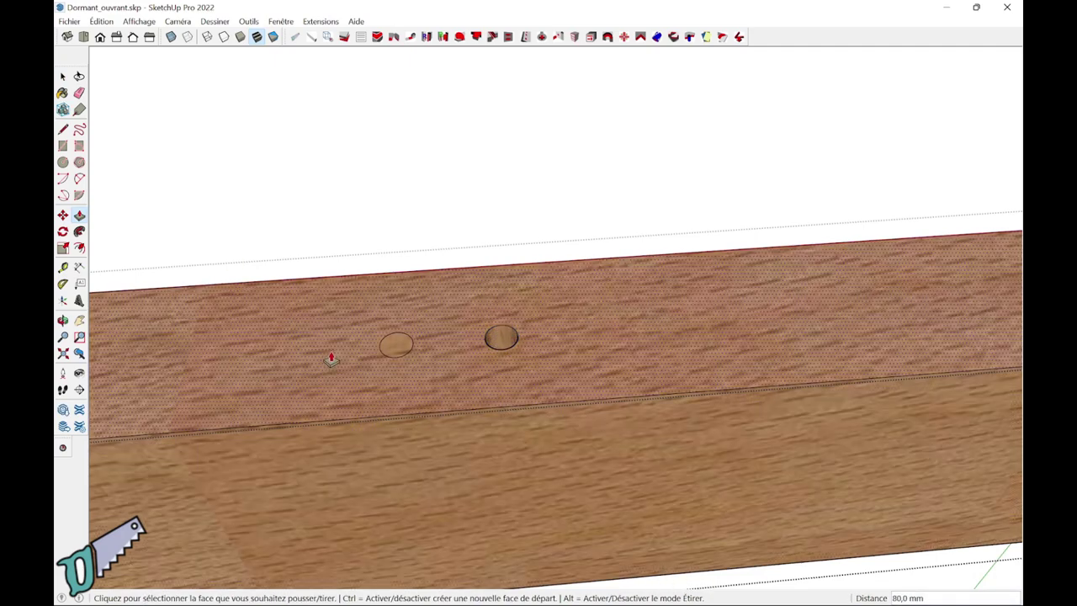
{"action": "double_click", "coordinate": [391, 354]}
{"action": "scroll", "coordinate": [386, 355], "scroll_direction": "down", "scroll_amount": 5}
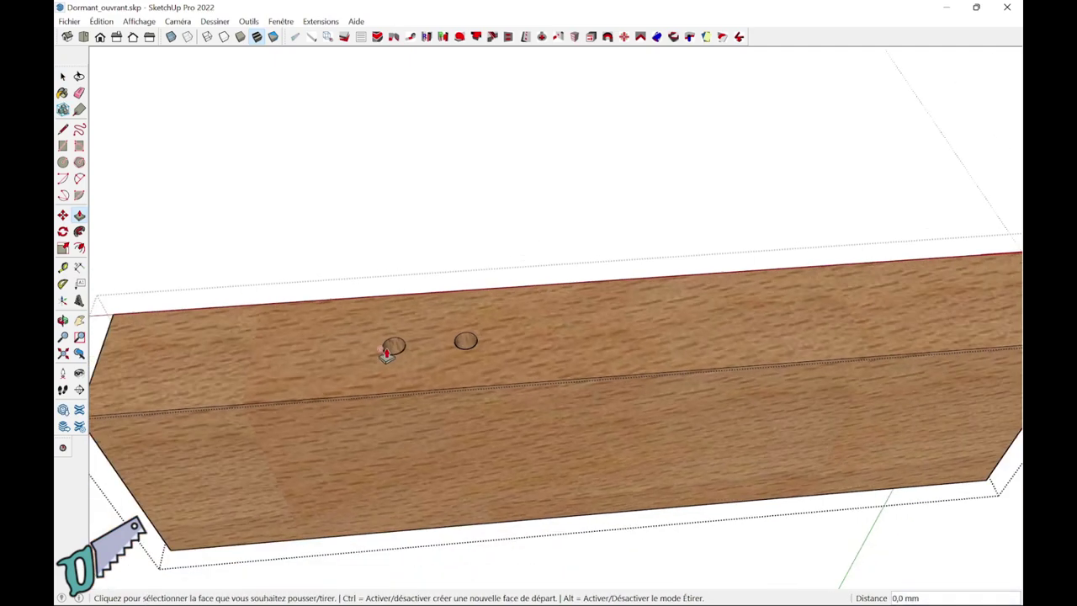
{"action": "key", "text": "space"}
Step: Copy the drilled block 208,5 mm away beside the original
{"action": "middle_click_drag", "start_coordinate": [387, 355], "coordinate": [409, 427]}
{"action": "left_click", "coordinate": [404, 406]}
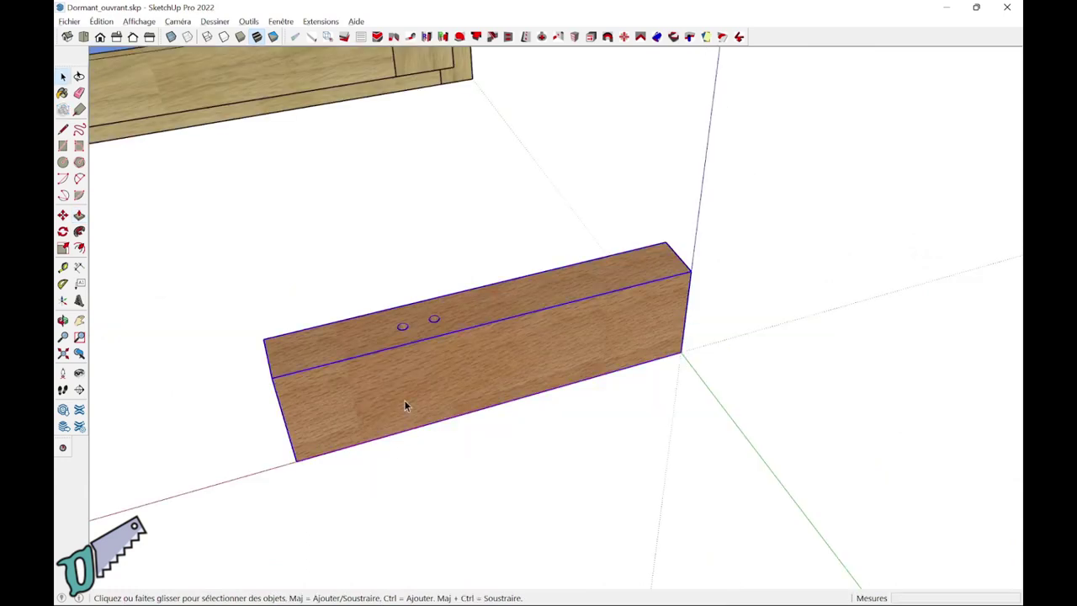
{"action": "key", "text": "m"}
{"action": "key", "text": "ctrl"}
{"action": "left_click", "coordinate": [404, 402]}
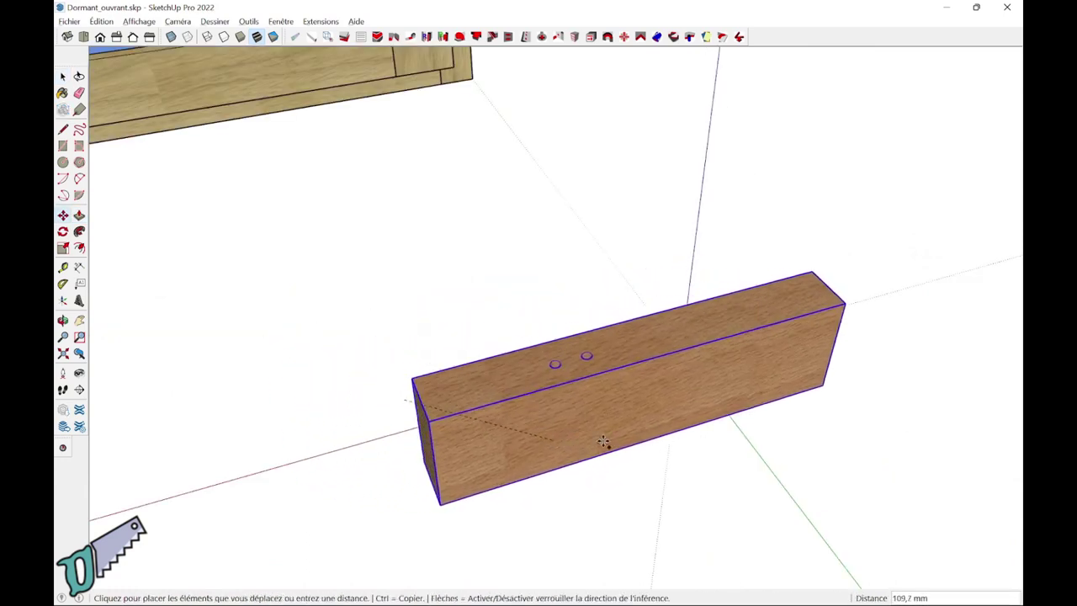
{"action": "left_click", "coordinate": [696, 489]}
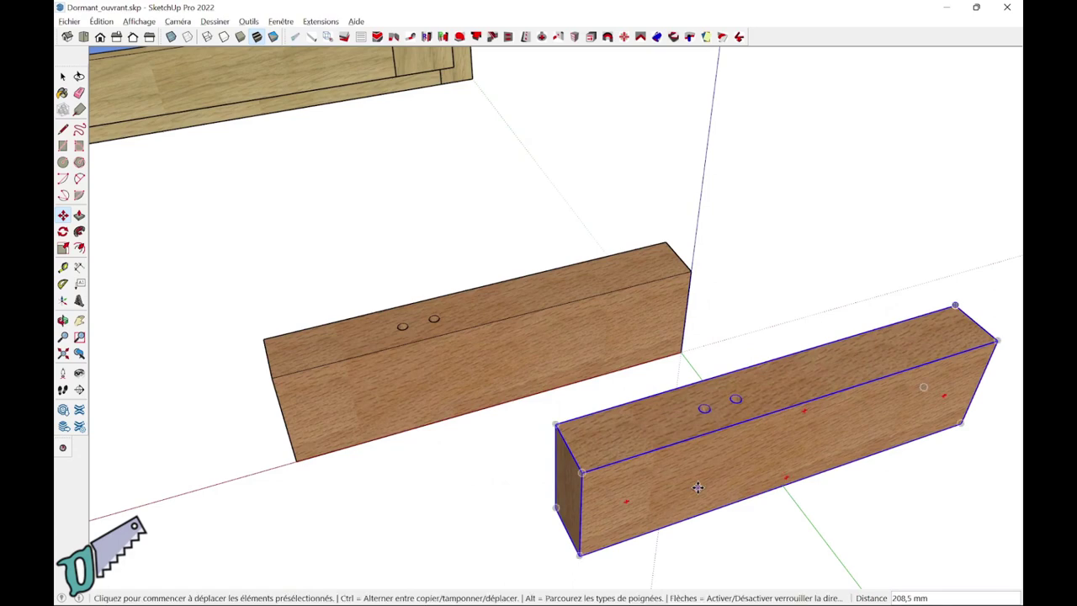
{"action": "key", "text": "space"}
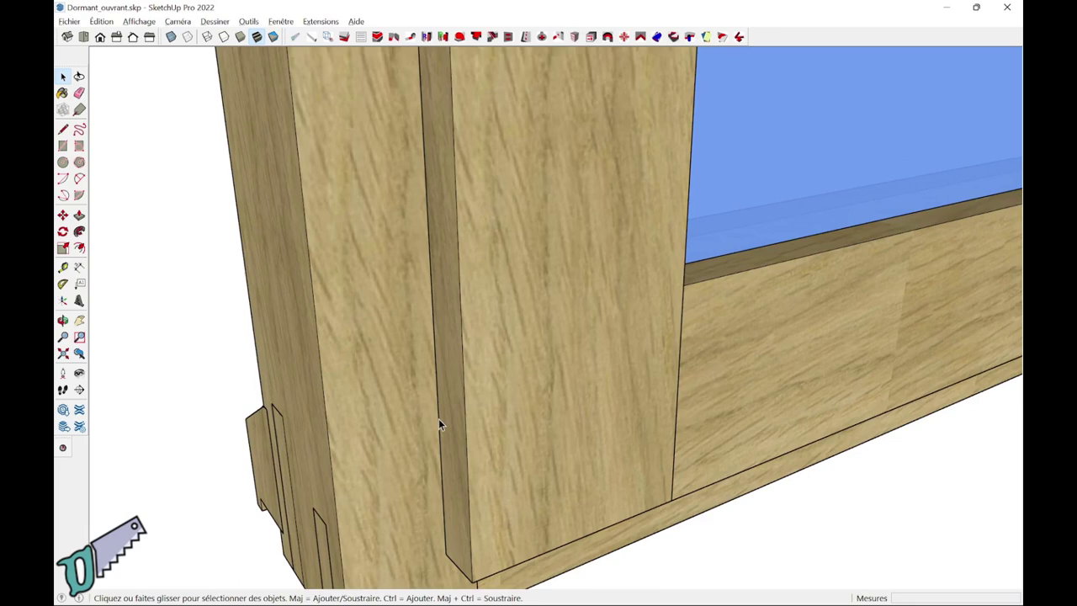
Step: Abandon a stile-edge guide line, orbit to the timber blocks and open the left one for editing
{"action": "key", "text": "t"}
{"action": "left_click", "coordinate": [441, 410]}
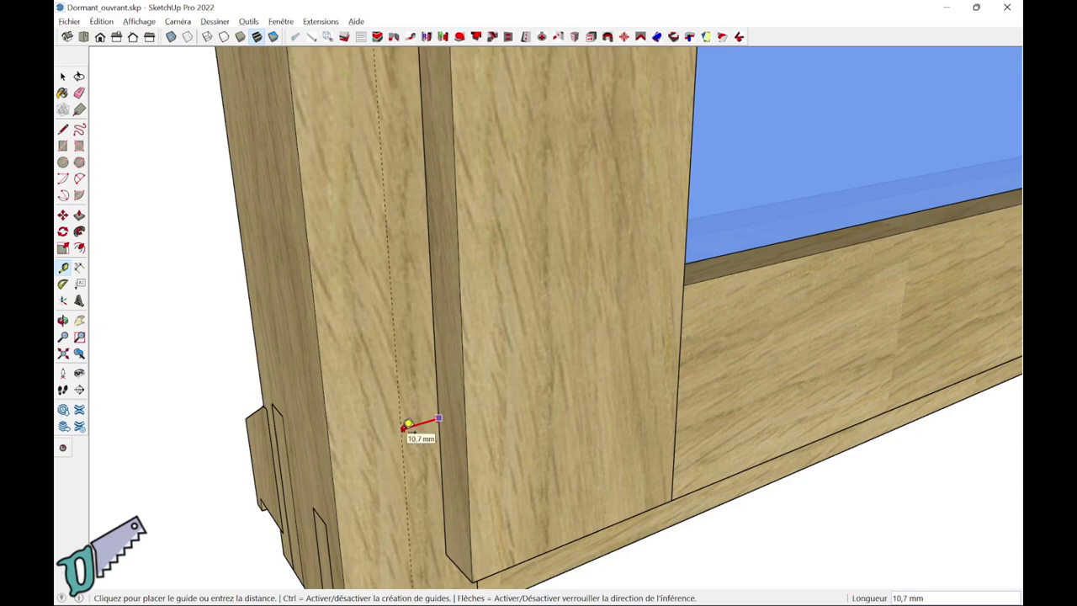
{"action": "key", "text": "space"}
{"action": "left_click", "coordinate": [403, 431]}
{"action": "scroll", "coordinate": [416, 435], "scroll_direction": "down", "scroll_amount": 2}
{"action": "mouse_move", "coordinate": [596, 469]}
{"action": "middle_mouse_down"}
{"action": "mouse_move", "coordinate": [828, 337]}
{"action": "mouse_move", "coordinate": [628, 356]}
{"action": "mouse_move", "coordinate": [679, 413]}
{"action": "mouse_move", "coordinate": [656, 385]}
{"action": "middle_mouse_up"}
{"action": "double_click", "coordinate": [656, 387]}
Step: Place a guide 13,6 mm from the lower hole's centre toward the side edge
{"action": "scroll", "coordinate": [653, 362], "scroll_direction": "up", "scroll_amount": 2}
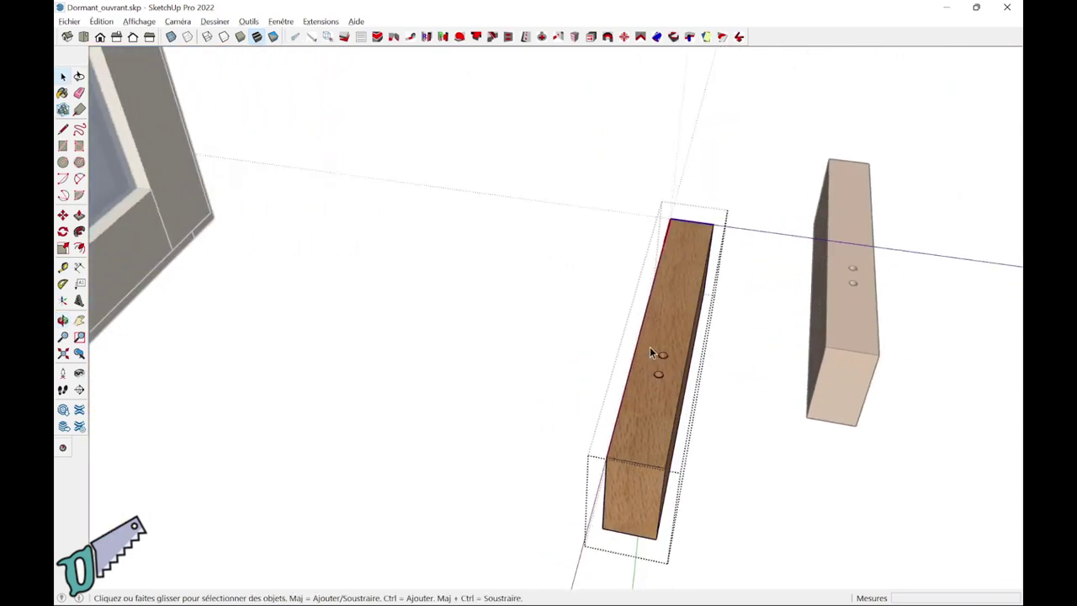
{"action": "scroll", "coordinate": [648, 346], "scroll_direction": "up", "scroll_amount": 2}
{"action": "key", "text": "t"}
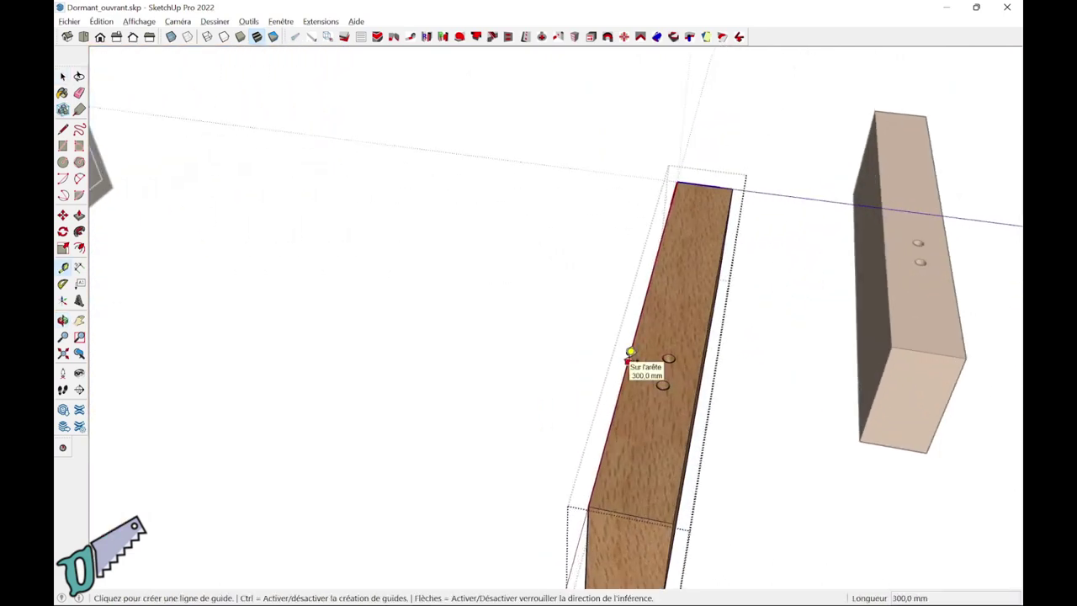
{"action": "left_click", "coordinate": [627, 362]}
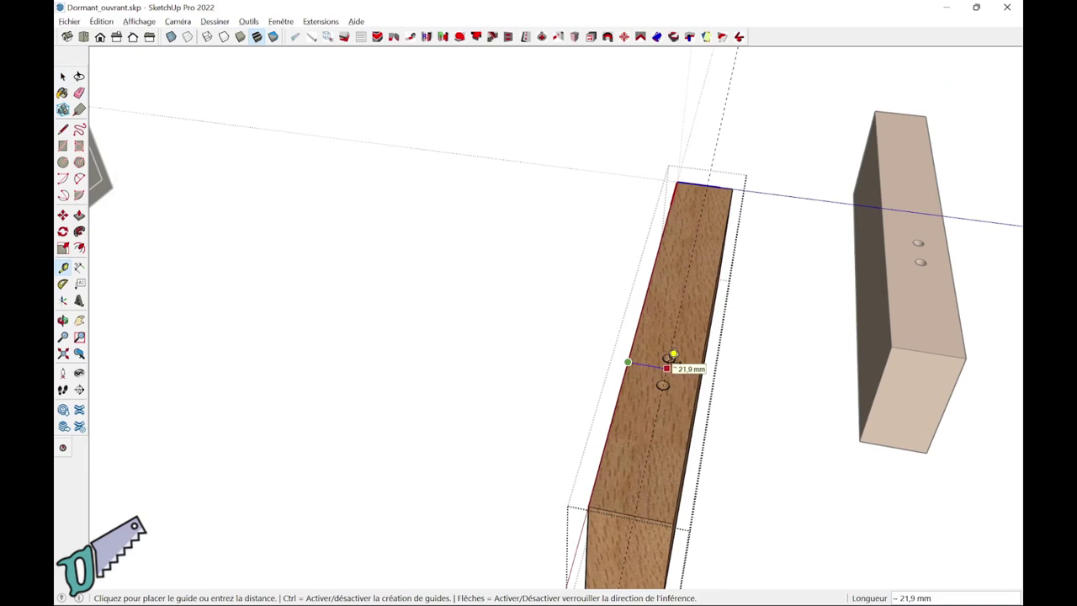
{"action": "key", "text": "space"}
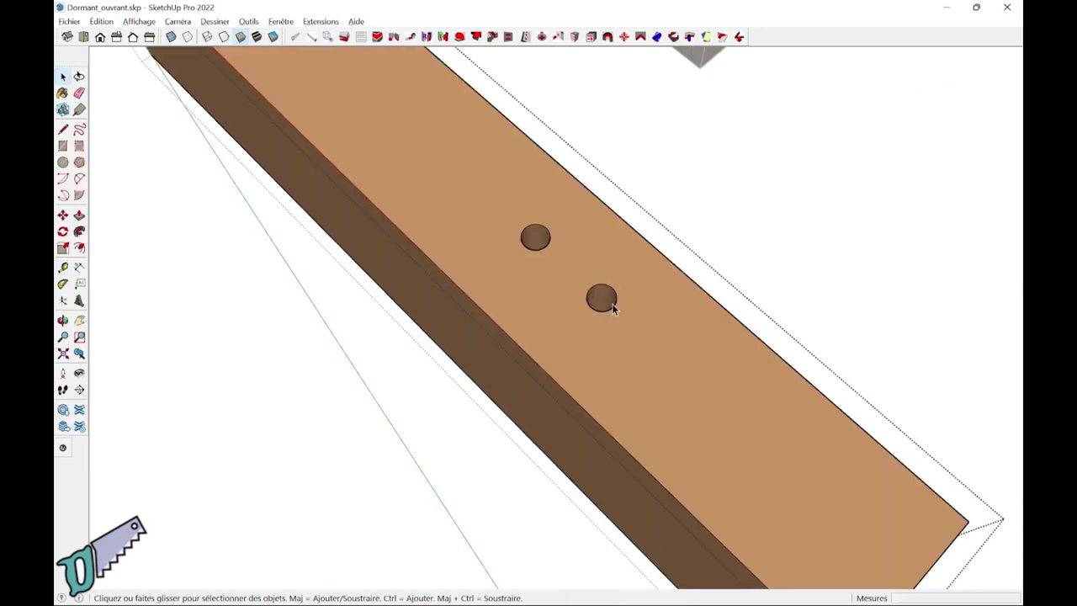
{"action": "key", "text": "t"}
{"action": "left_click", "coordinate": [601, 297]}
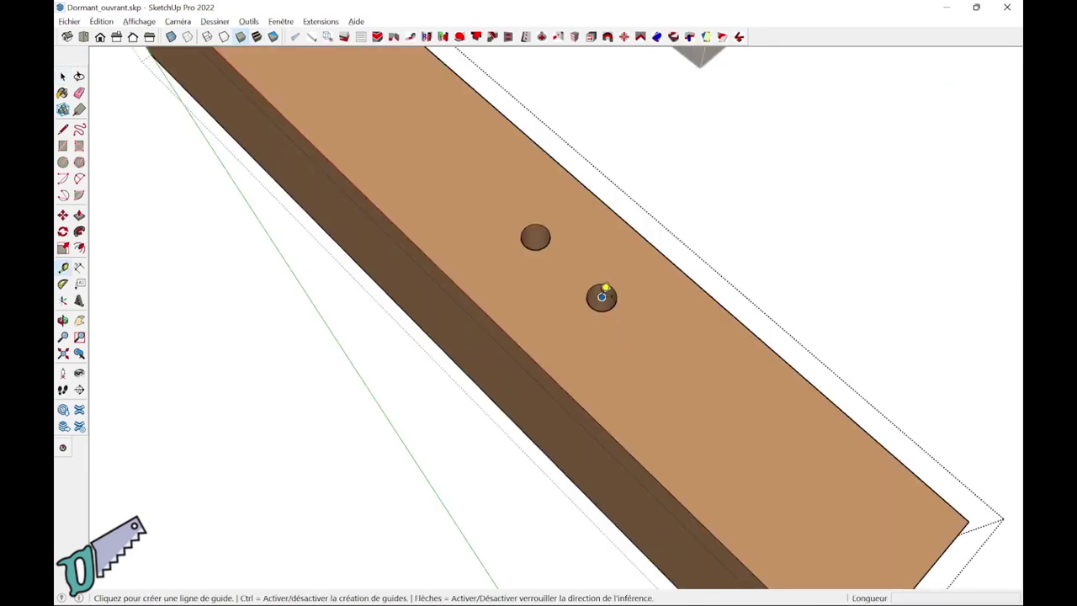
{"action": "left_click", "coordinate": [562, 327]}
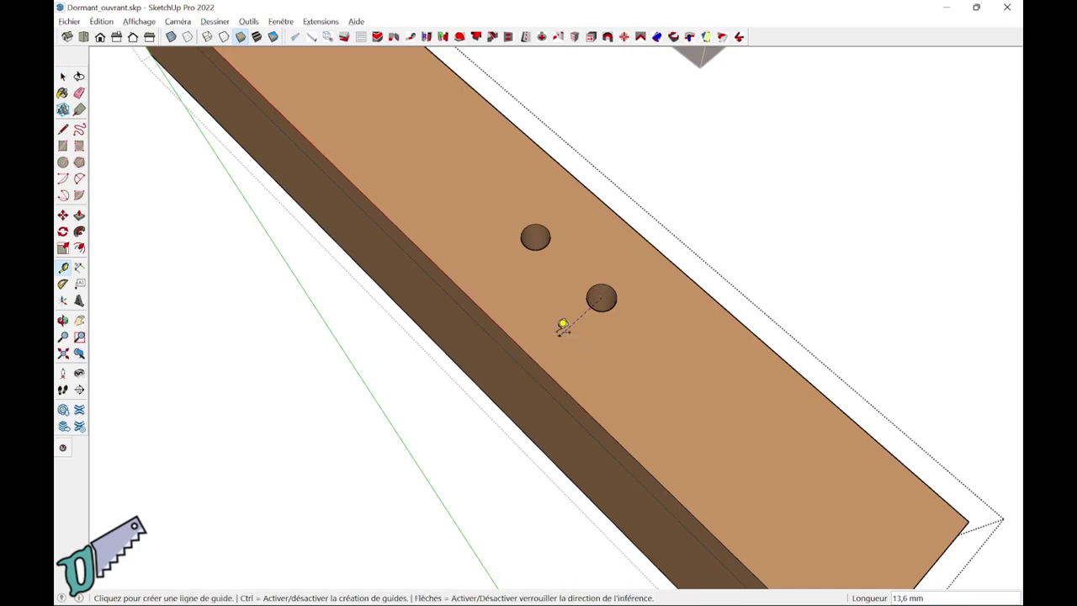
Step: Push the block's dark side face to end at the guide point
{"action": "key", "text": "space"}
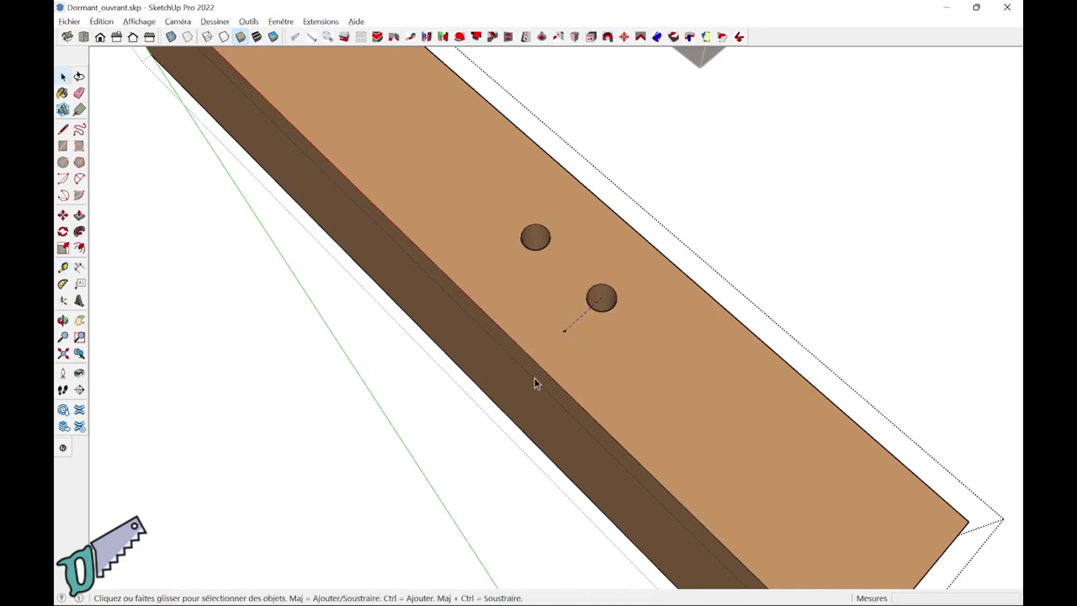
{"action": "left_click", "coordinate": [529, 390]}
{"action": "key", "text": "p"}
{"action": "left_click", "coordinate": [527, 392]}
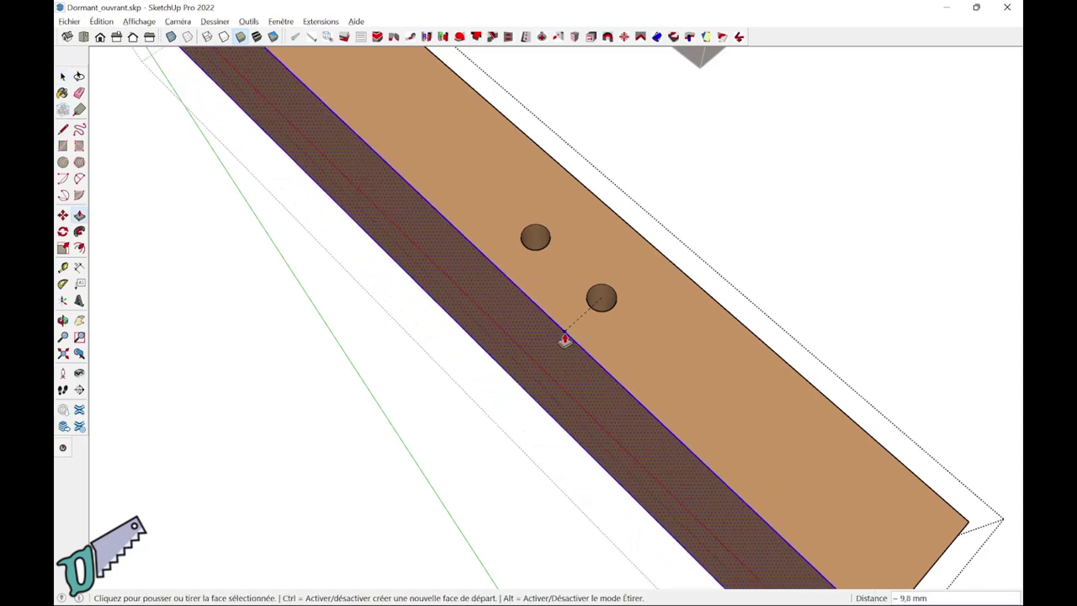
{"action": "left_click", "coordinate": [565, 339]}
{"action": "key", "text": "space"}
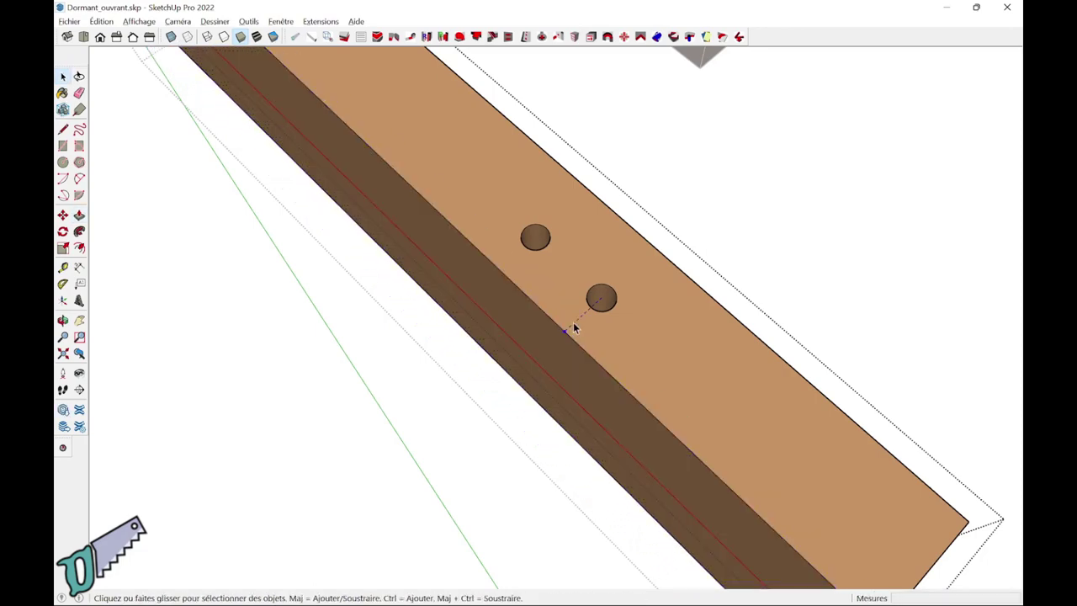
{"action": "scroll", "coordinate": [572, 322], "scroll_direction": "down", "scroll_amount": 10}
Step: Move the drilled block against the left stile's face and pan toward the frame's lower part
{"action": "middle_click_drag", "start_coordinate": [807, 444], "coordinate": [893, 452]}
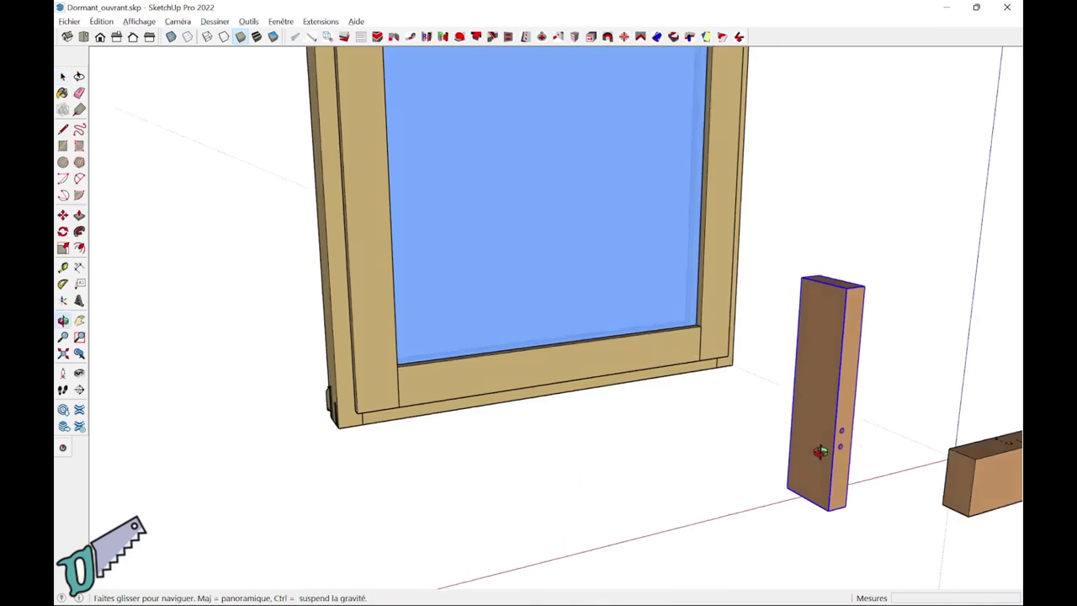
{"action": "key", "text": "m"}
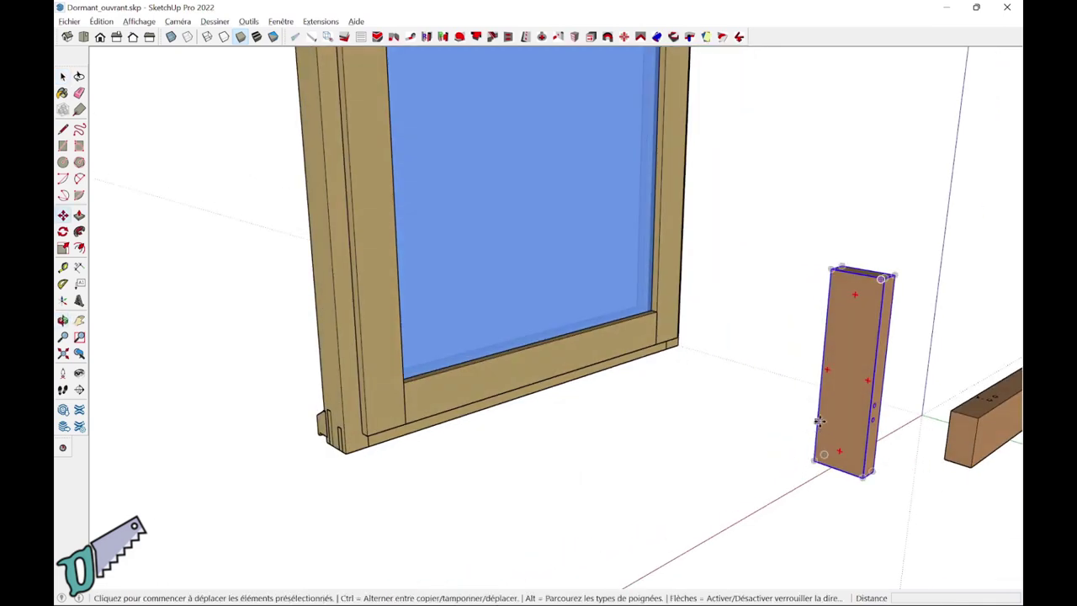
{"action": "left_click", "coordinate": [820, 419]}
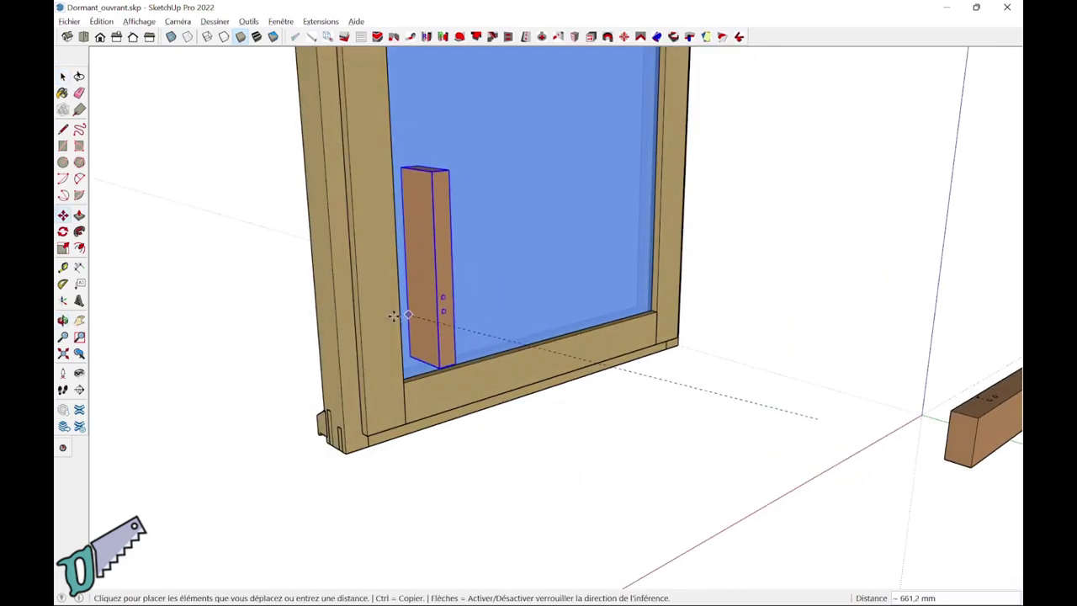
{"action": "left_click", "coordinate": [336, 306]}
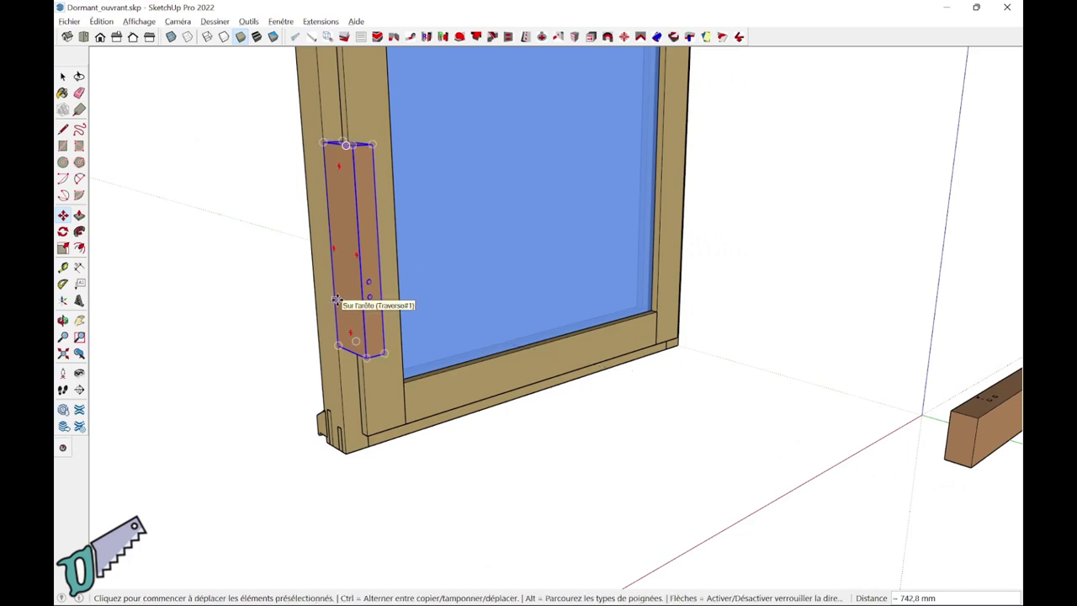
{"action": "mouse_move", "coordinate": [336, 307]}
{"action": "middle_mouse_down", "text": "shift"}
{"action": "mouse_move", "coordinate": [368, 363]}
{"action": "mouse_move", "coordinate": [495, 405]}
{"action": "middle_mouse_up", "text": "shift"}
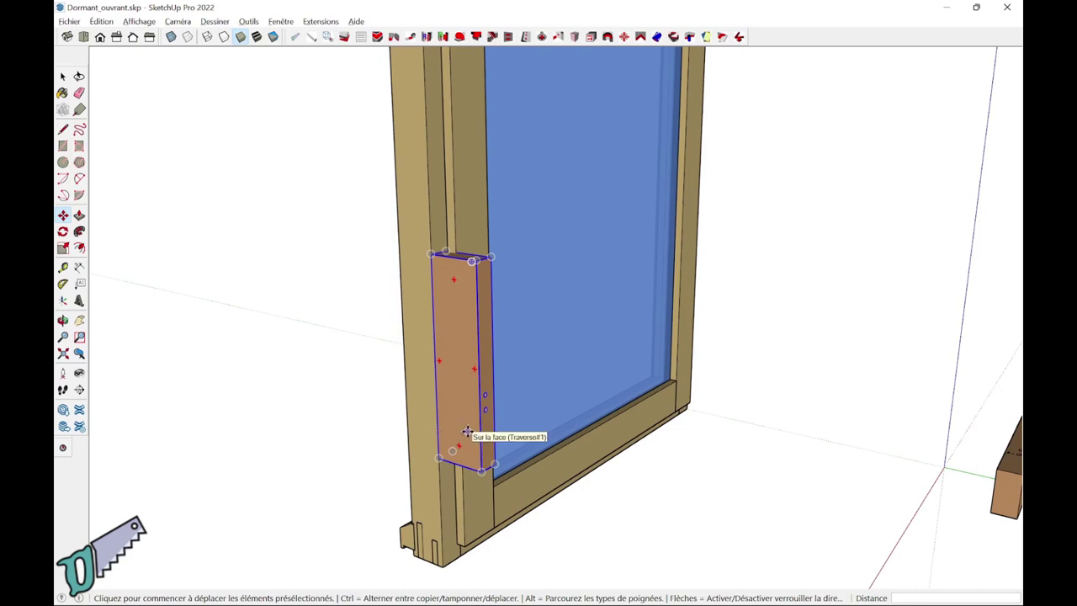
Step: Copy the frame's left stile, paste it beside the frame and make it unique (Rendre unique)
{"action": "double_click", "coordinate": [430, 506]}
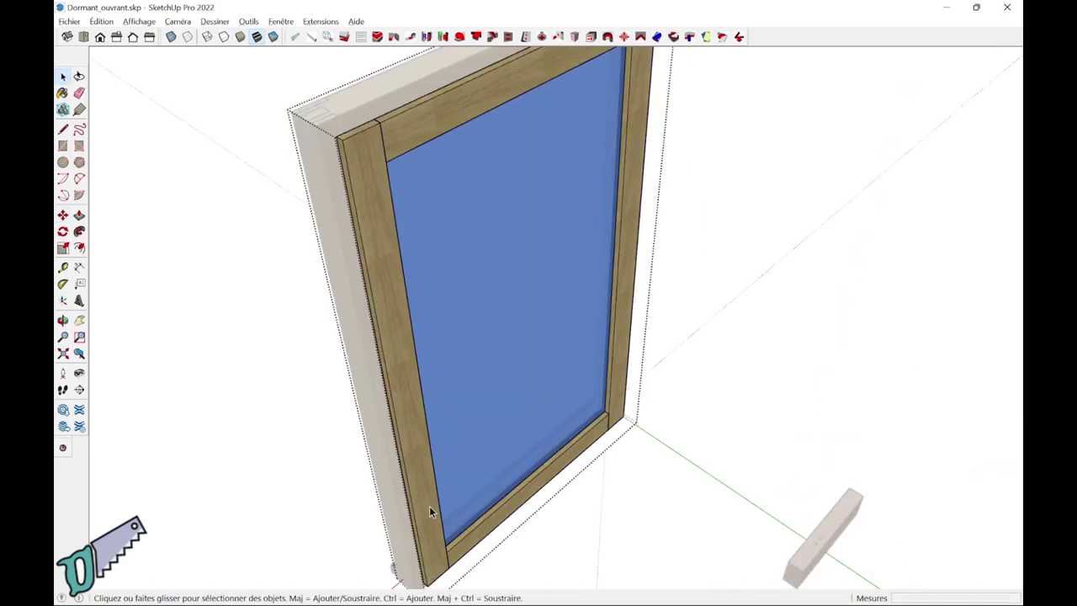
{"action": "left_click", "coordinate": [429, 506]}
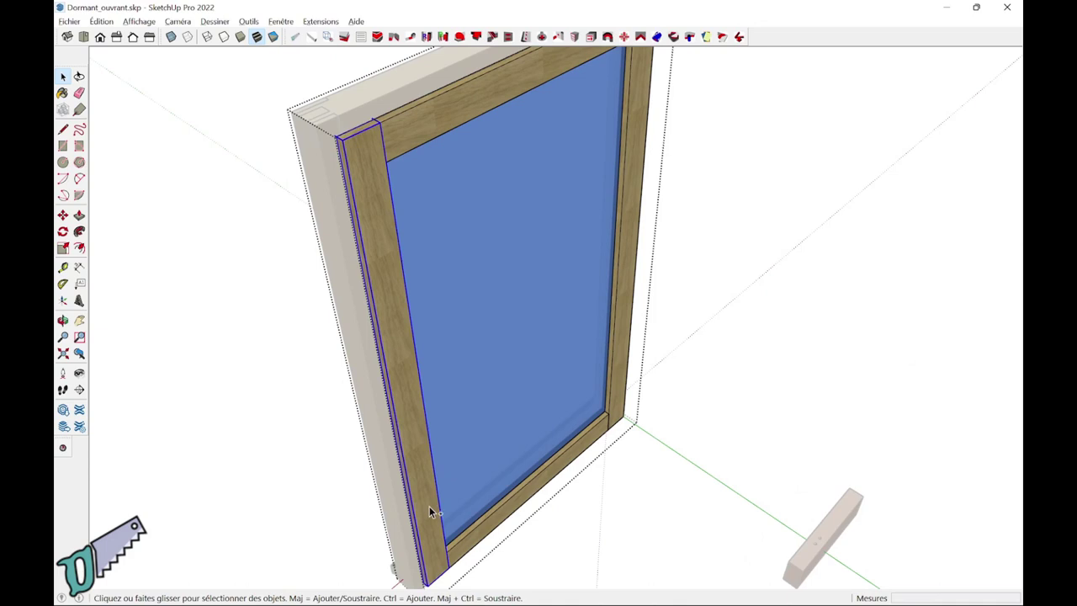
{"action": "left_click", "coordinate": [700, 539]}
{"action": "key", "text": "ctrl+v"}
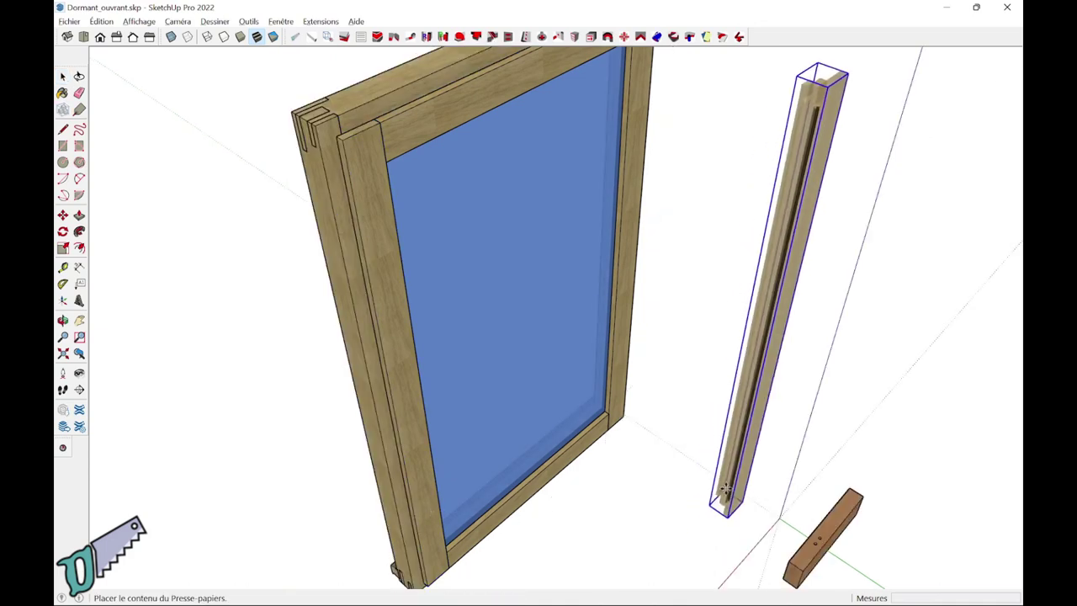
{"action": "middle_click_drag", "start_coordinate": [768, 468], "coordinate": [793, 455]}
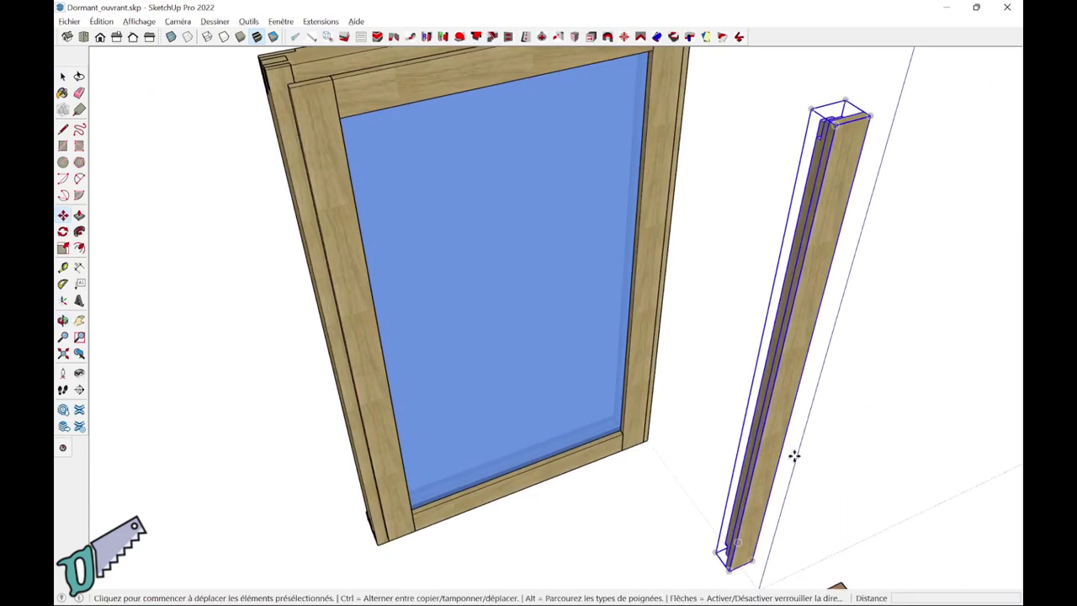
{"action": "right_click", "coordinate": [764, 457]}
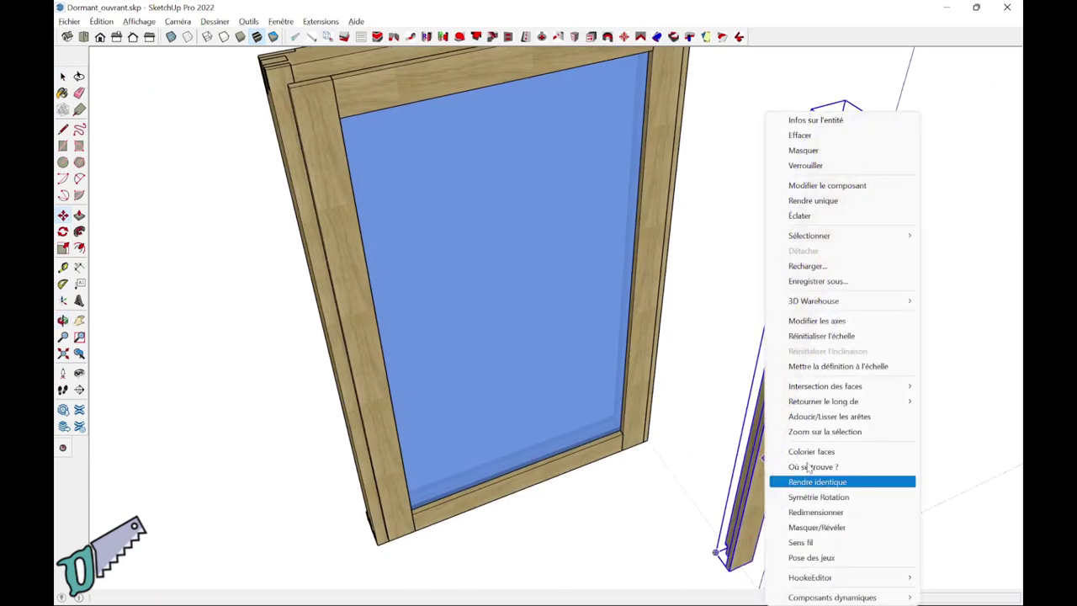
{"action": "left_click", "coordinate": [837, 204]}
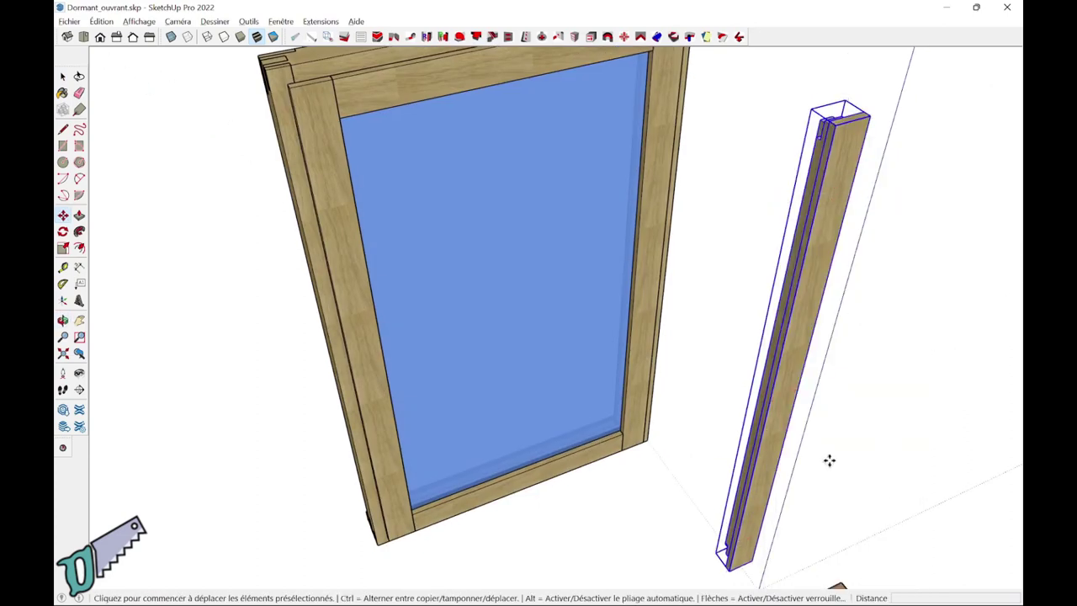
Step: Saw through the pasted stile with Scie Radiale, Insérer_vue set to Non, then close the dialog
{"action": "left_click", "coordinate": [460, 37]}
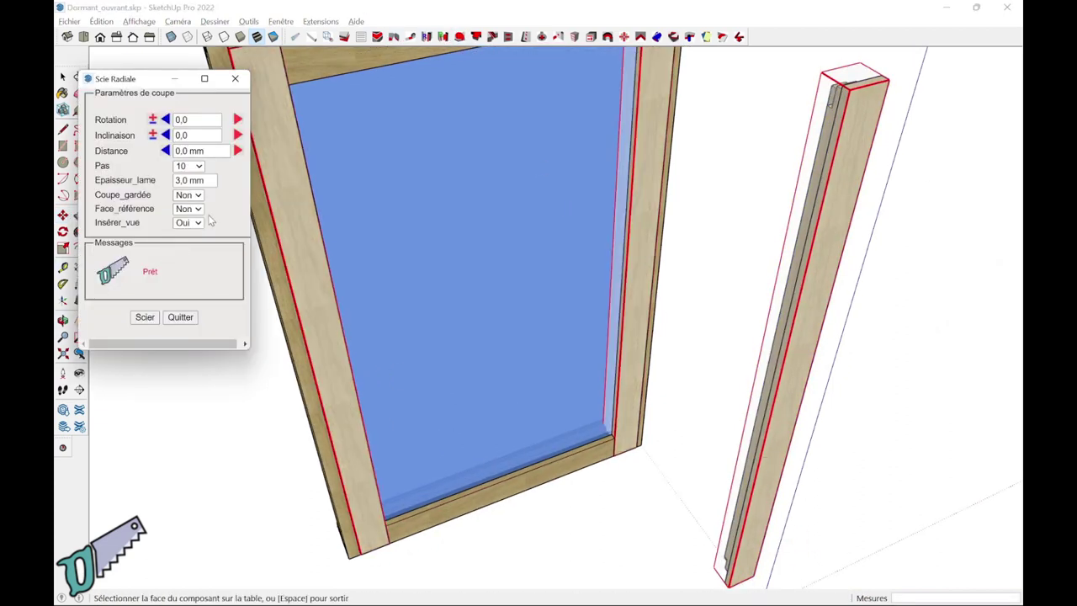
{"action": "left_click", "coordinate": [200, 223]}
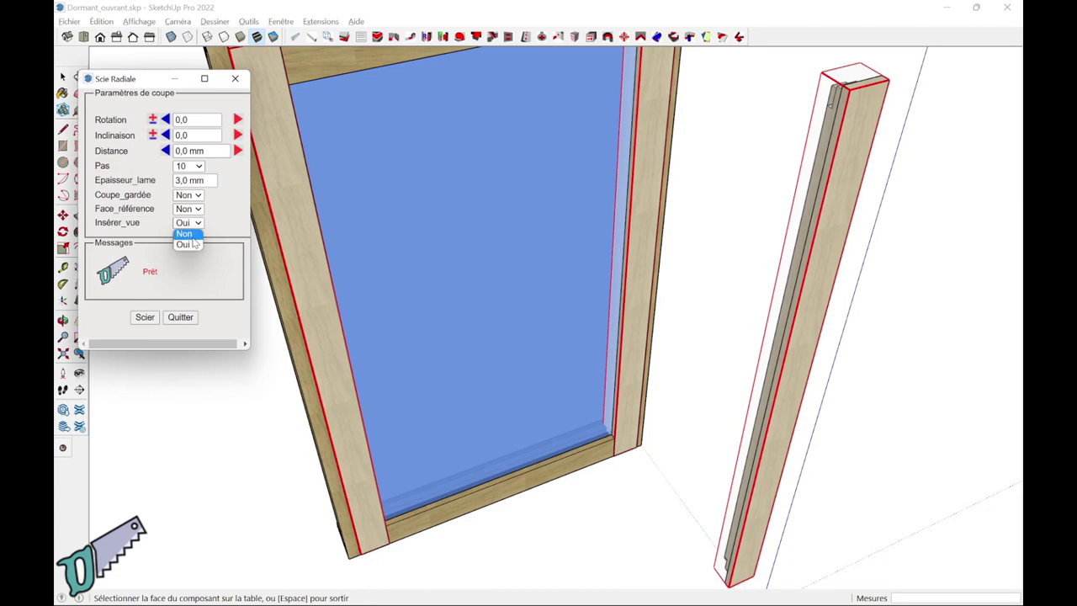
{"action": "left_click", "coordinate": [184, 233]}
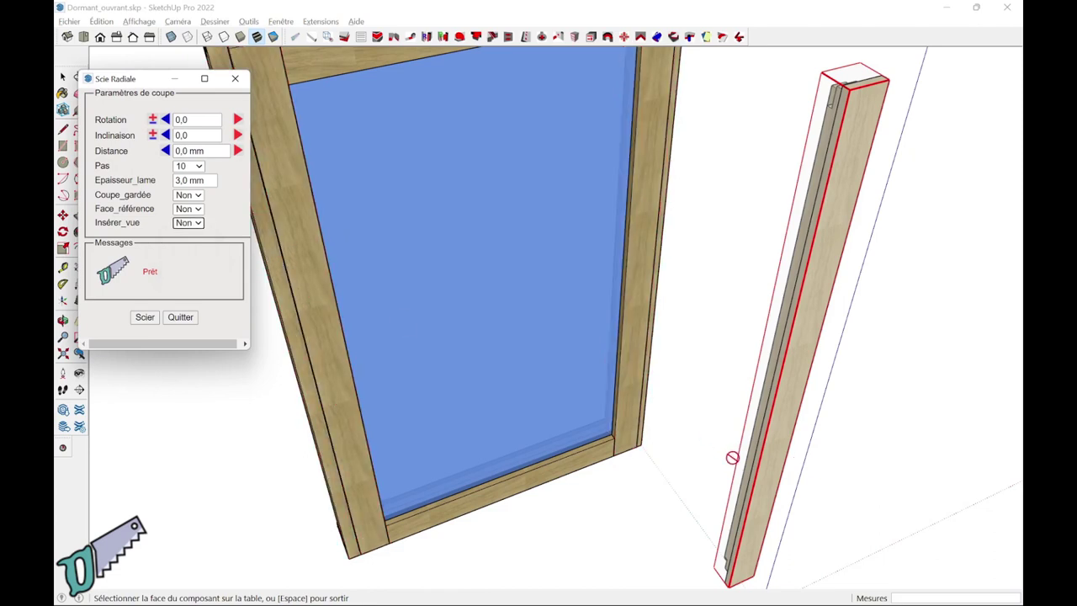
{"action": "left_click", "coordinate": [774, 502]}
{"action": "left_click", "coordinate": [785, 476]}
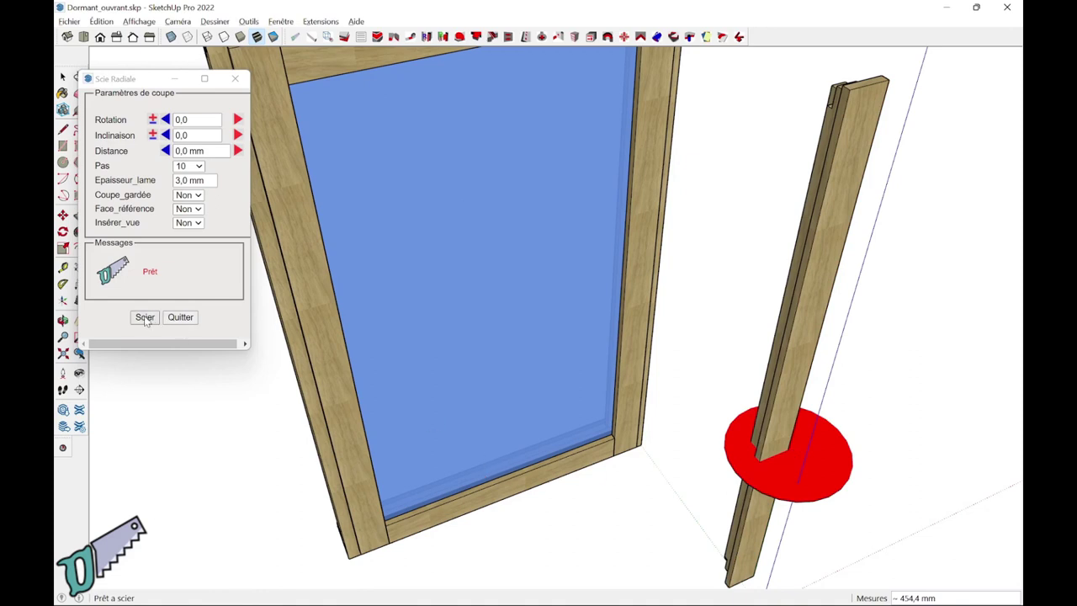
{"action": "left_click", "coordinate": [145, 317]}
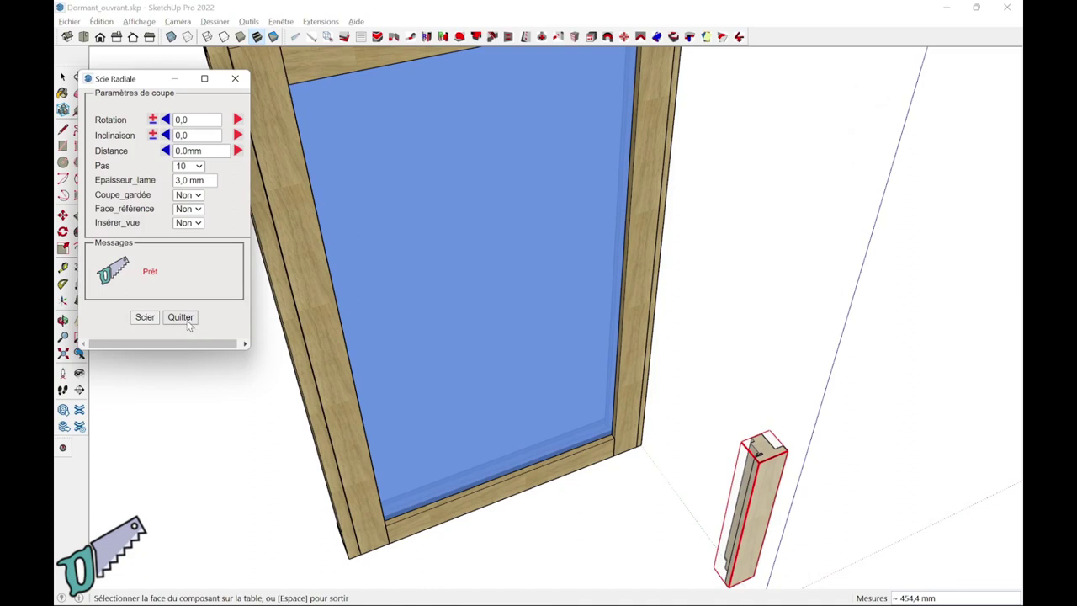
{"action": "left_click", "coordinate": [180, 317]}
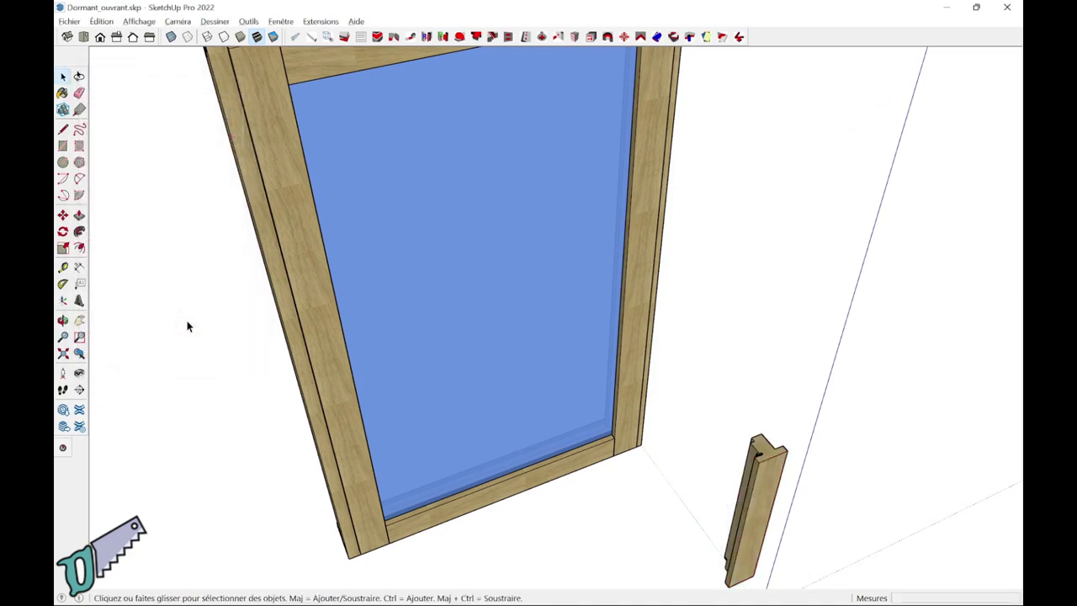
Step: Switch the camera to Projection parallèle and view the sawn stile profile from the Top view
{"action": "scroll", "coordinate": [577, 253], "scroll_direction": "up", "scroll_amount": 3}
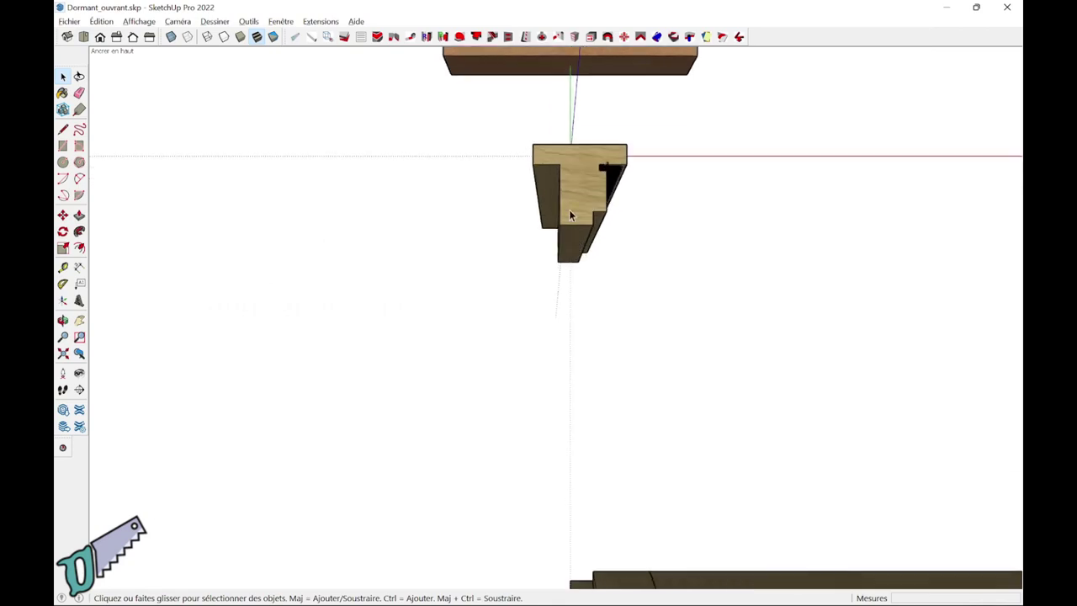
{"action": "middle_click_drag", "start_coordinate": [532, 272], "coordinate": [481, 319], "text": "shift"}
{"action": "scroll", "coordinate": [481, 320], "scroll_direction": "up", "scroll_amount": 1}
{"action": "scroll", "coordinate": [479, 315], "scroll_direction": "up", "scroll_amount": 3}
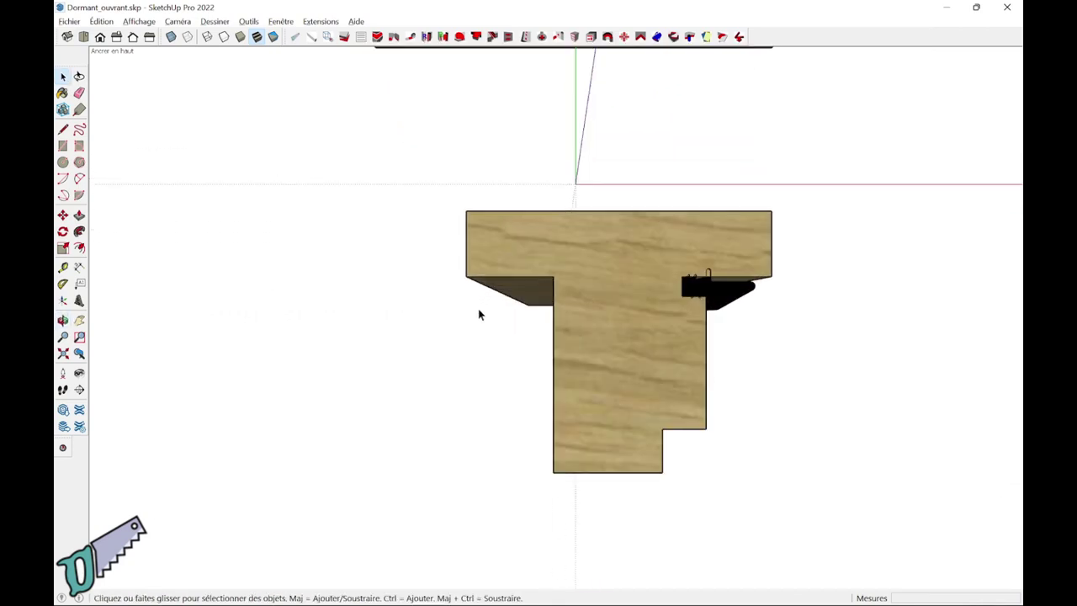
{"action": "left_click", "coordinate": [173, 21]}
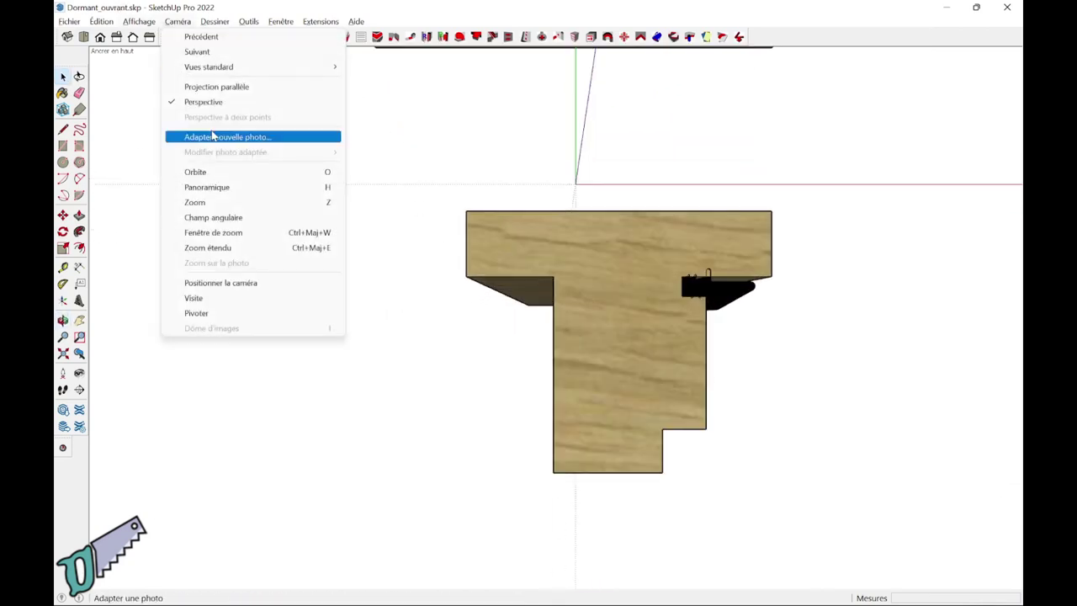
{"action": "left_click", "coordinate": [262, 89]}
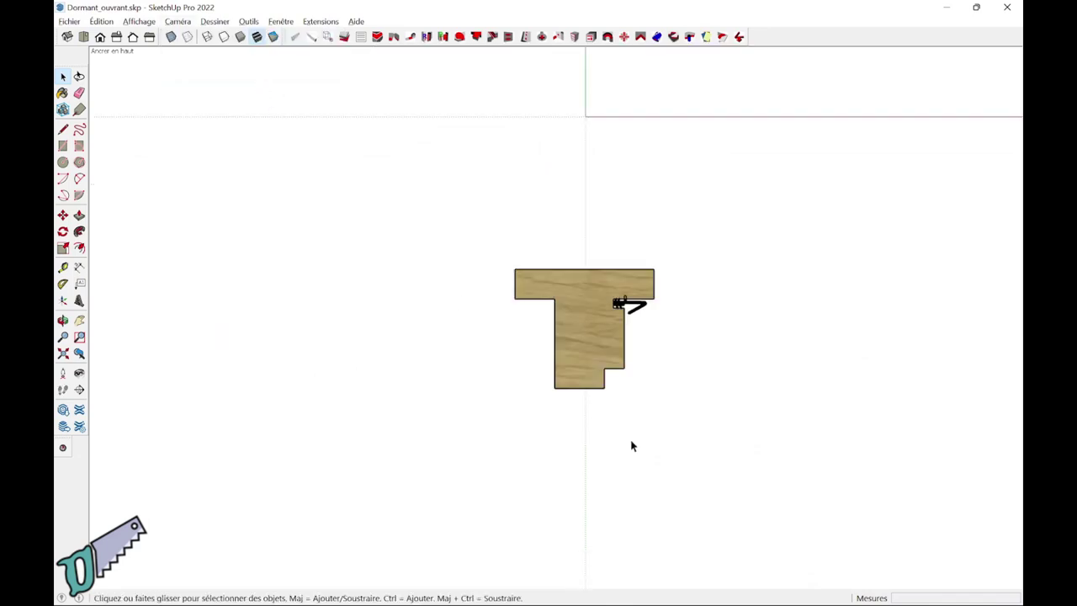
{"action": "scroll", "coordinate": [627, 433], "scroll_direction": "up", "scroll_amount": 2}
{"action": "scroll", "coordinate": [615, 362], "scroll_direction": "up", "scroll_amount": 1}
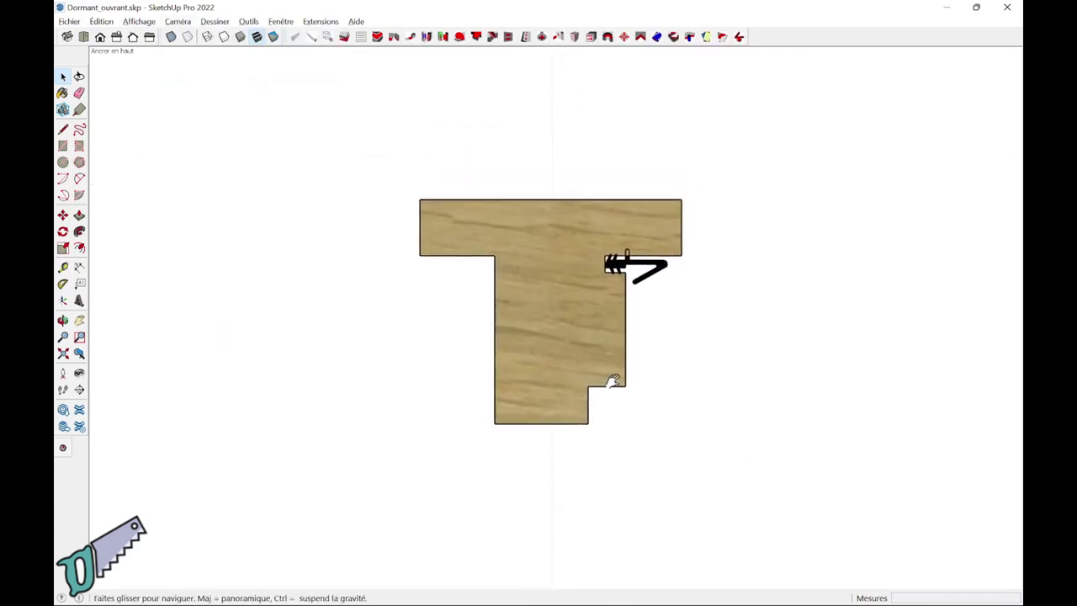
{"action": "middle_click_drag", "start_coordinate": [627, 328], "coordinate": [613, 388]}
{"action": "scroll", "coordinate": [612, 388], "scroll_direction": "up", "scroll_amount": 1}
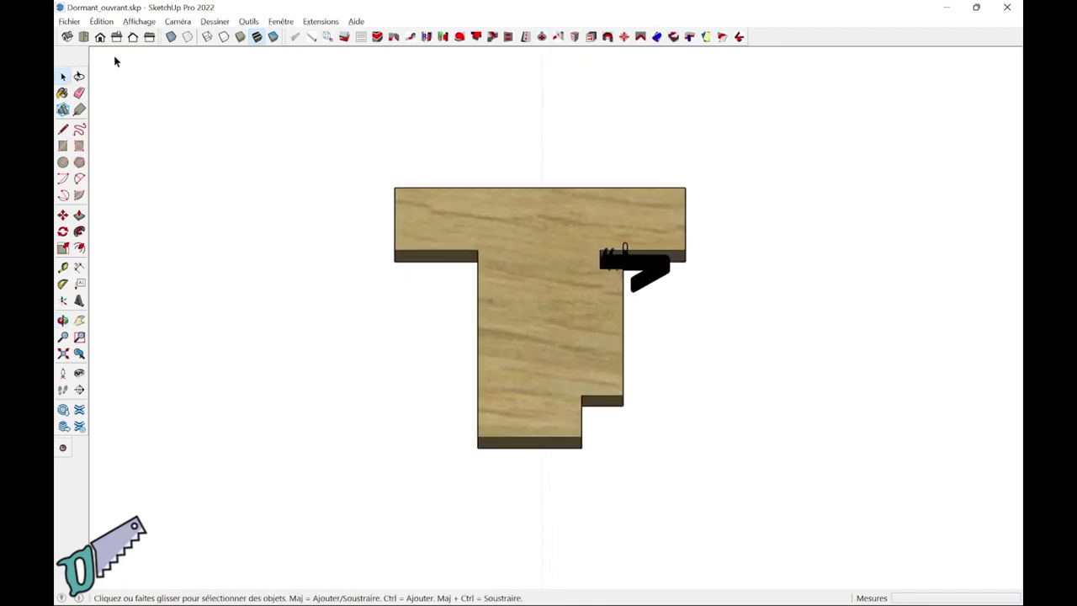
{"action": "left_click", "coordinate": [83, 37]}
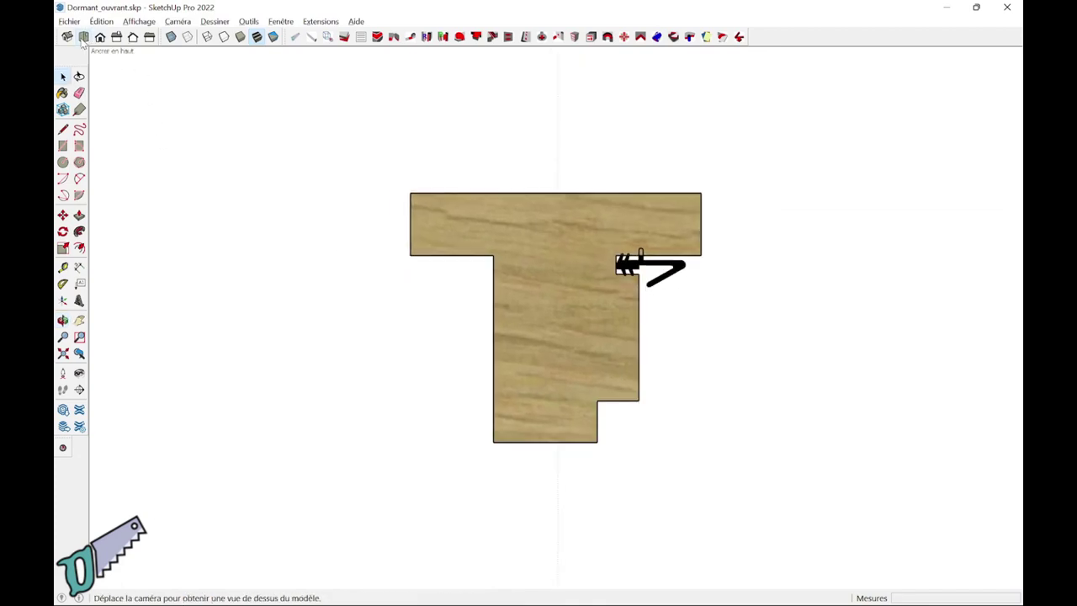
Step: Draw a 40 × 7 rectangle beside the profile and select it
{"action": "key", "text": "r"}
{"action": "left_click", "coordinate": [740, 348]}
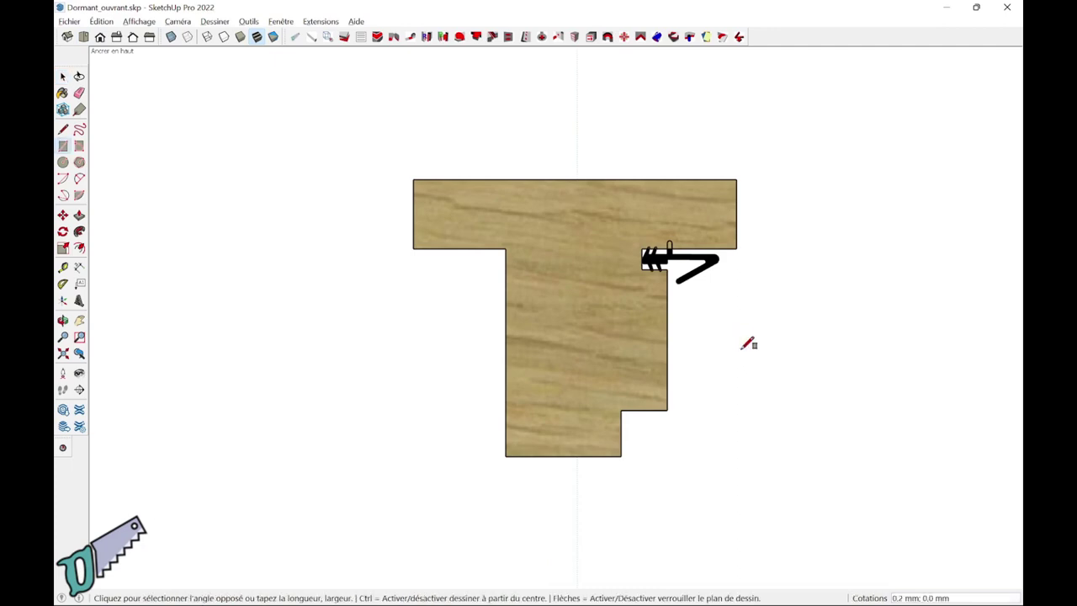
{"action": "left_click", "coordinate": [881, 381]}
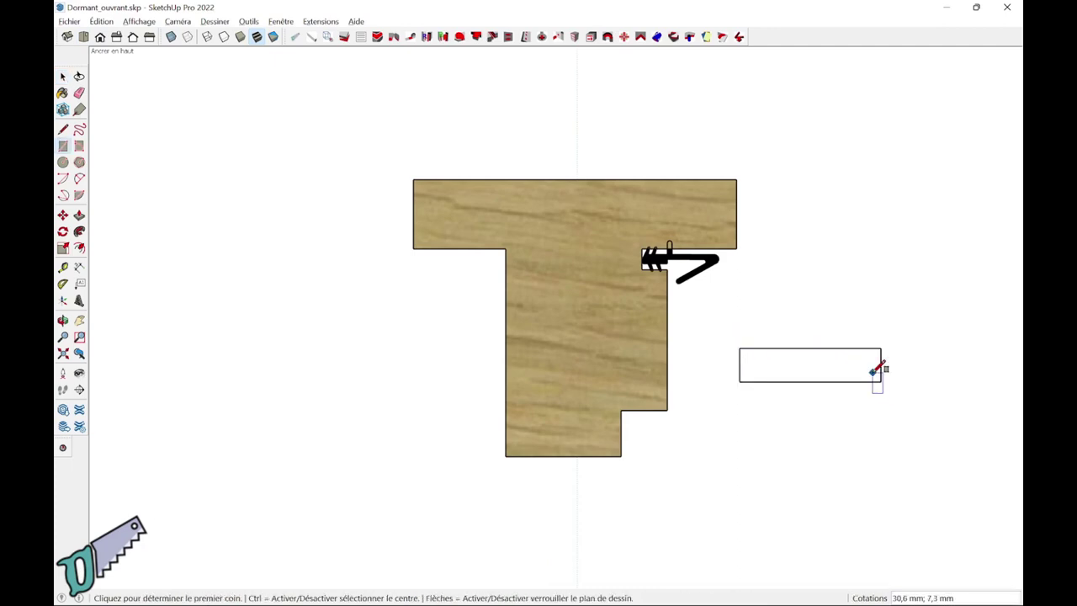
{"action": "type", "text": "40;"}
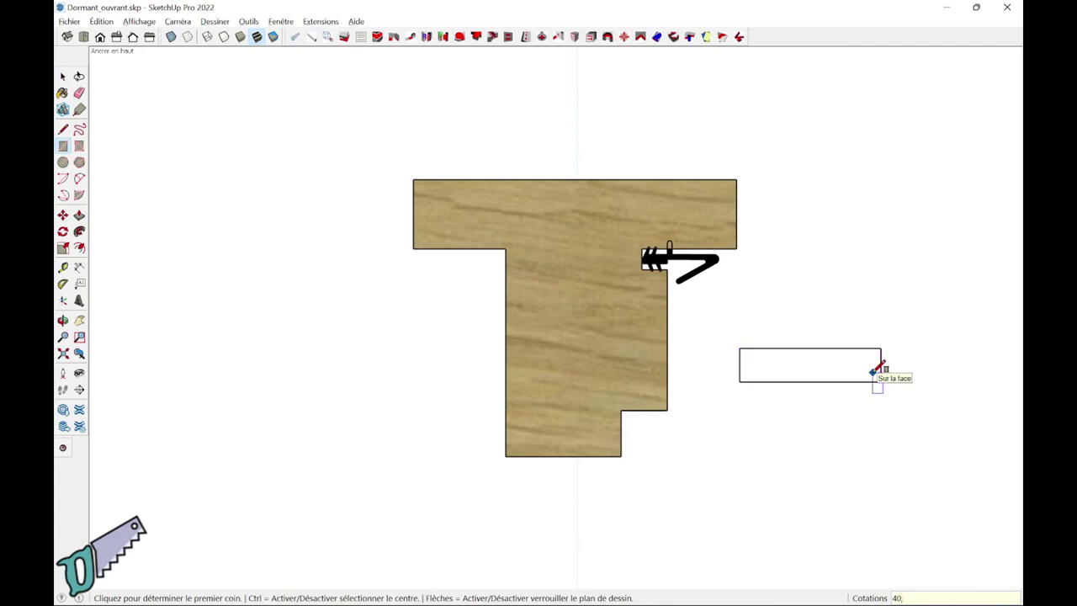
{"action": "type", "text": "7"}
{"action": "key", "text": "Return"}
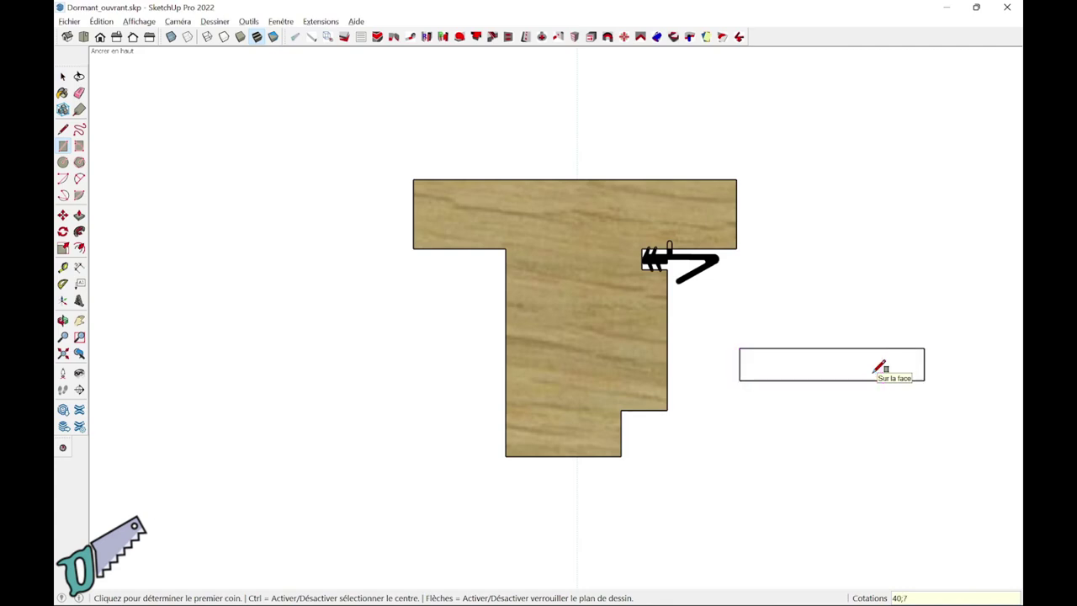
{"action": "key", "text": "space"}
{"action": "left_click", "coordinate": [883, 379]}
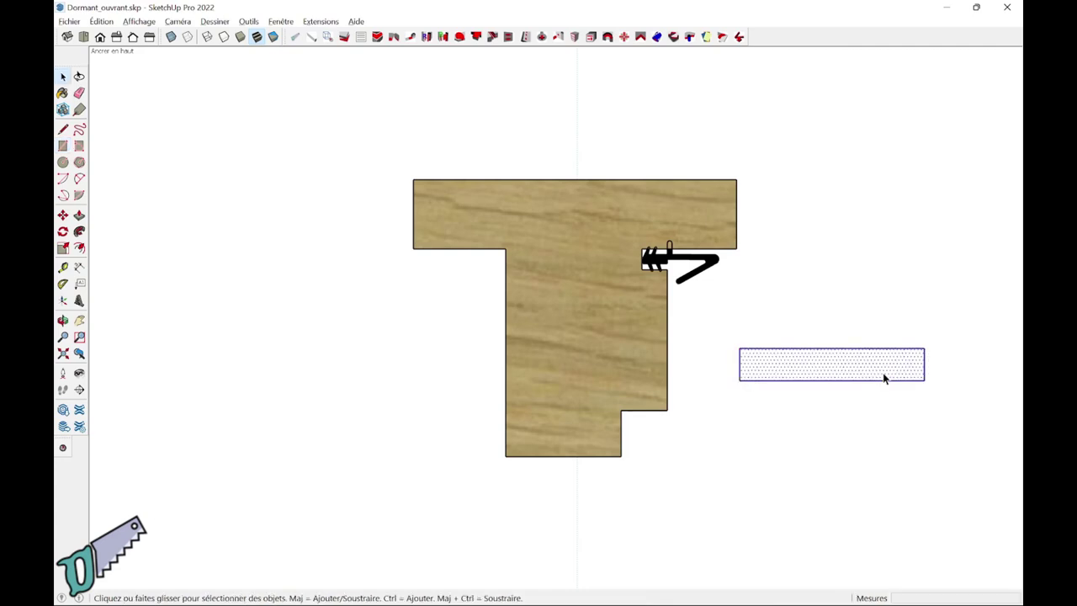
{"action": "scroll", "coordinate": [874, 379], "scroll_direction": "up", "scroll_amount": 2}
Step: Place the rectangle at the profile's top-right corner and tilt it by 10°
{"action": "key", "text": "m"}
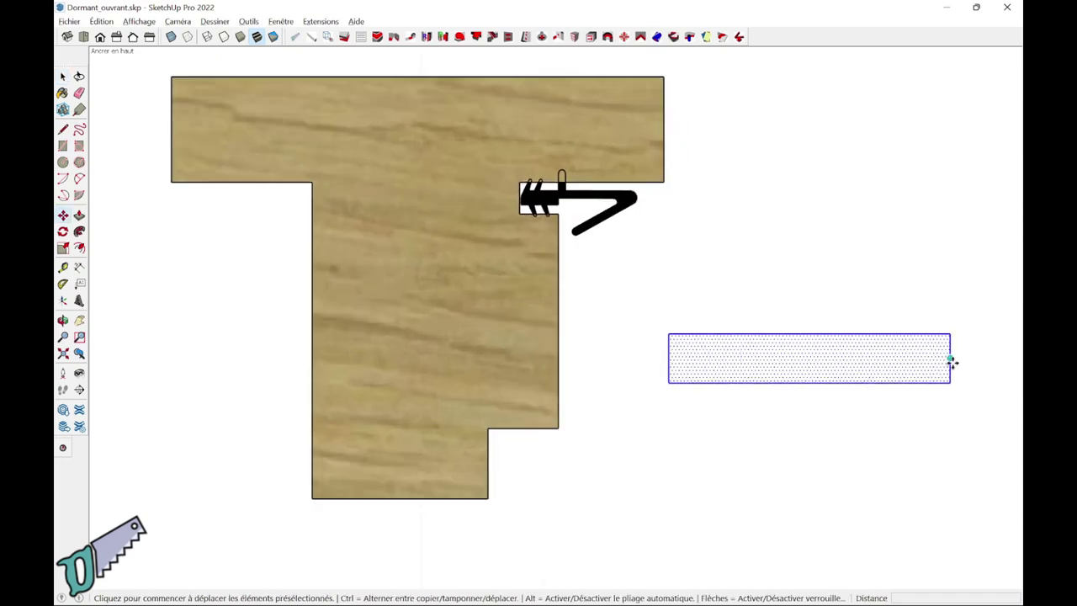
{"action": "left_click", "coordinate": [945, 360]}
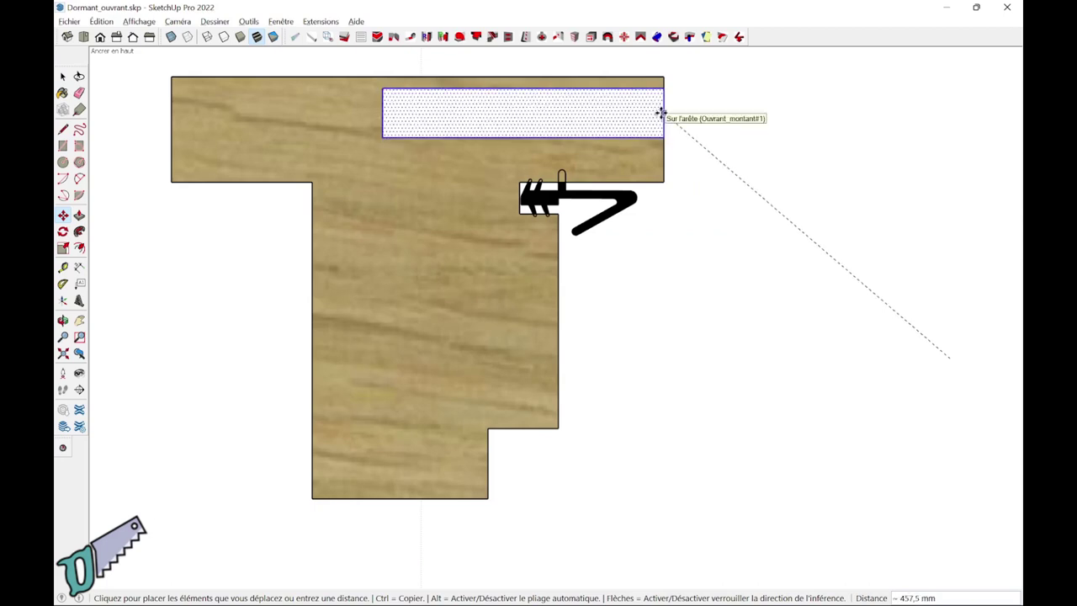
{"action": "left_click", "coordinate": [661, 113]}
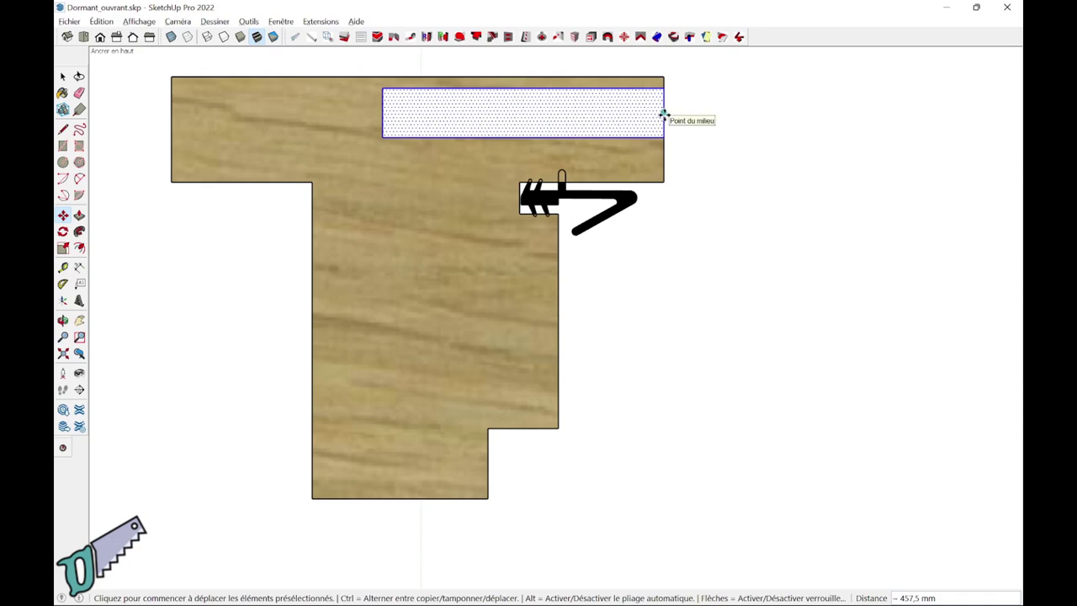
{"action": "key", "text": "q"}
{"action": "left_click", "coordinate": [664, 112]}
{"action": "left_click", "coordinate": [555, 113]}
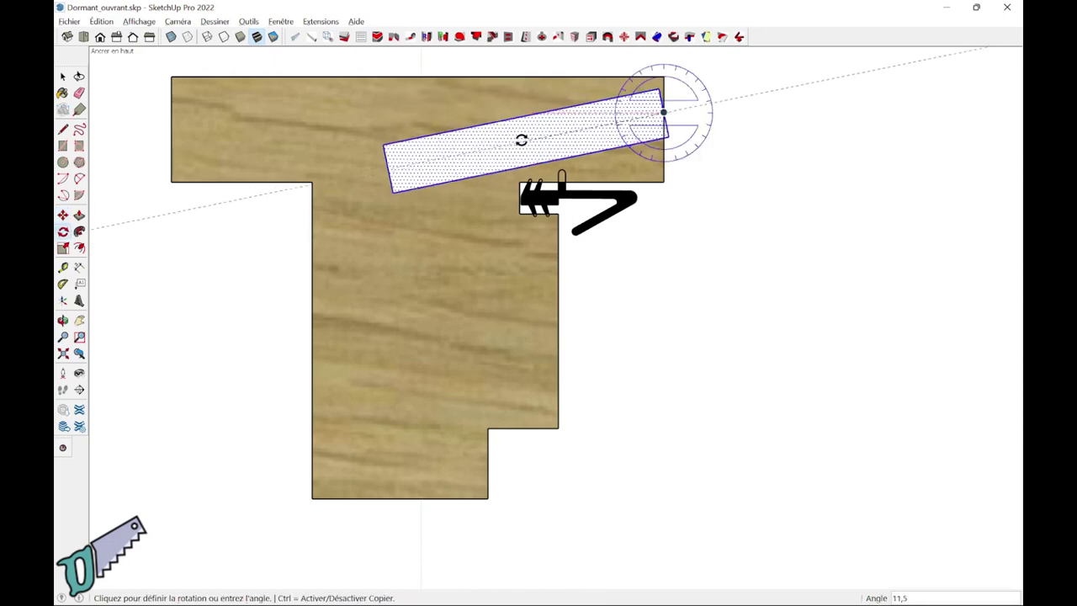
{"action": "left_click", "coordinate": [521, 139]}
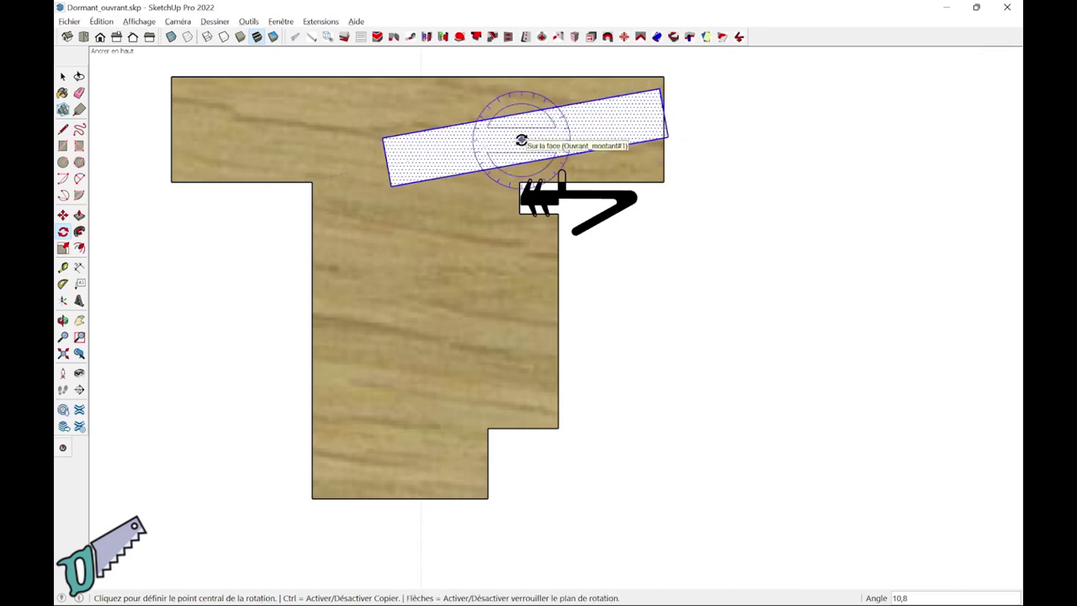
{"action": "type", "text": "0"}
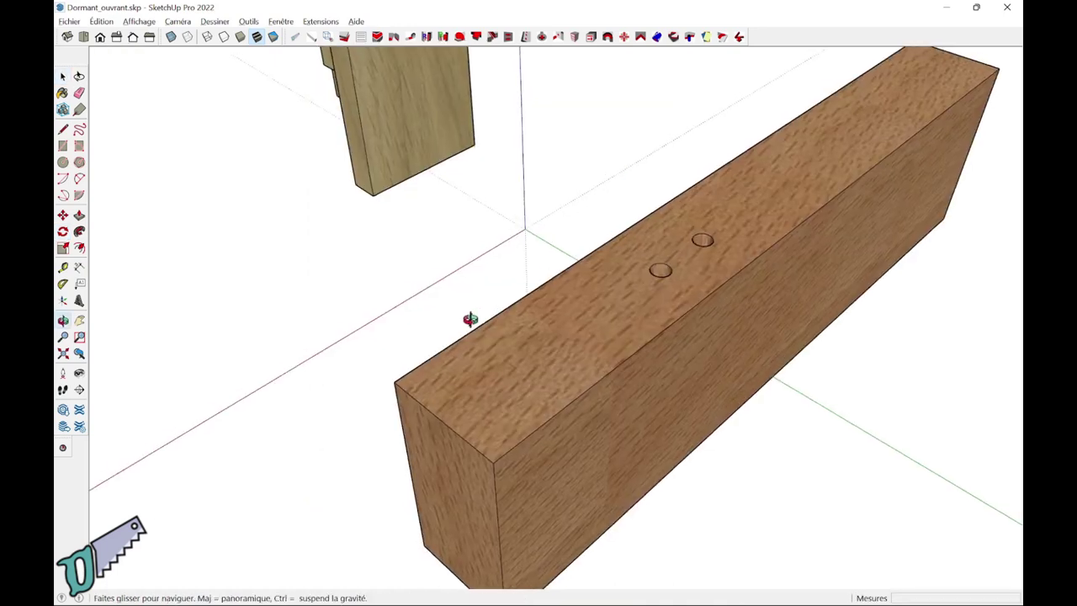
{"action": "mouse_move", "coordinate": [463, 312]}
{"action": "middle_mouse_down"}
{"action": "mouse_move", "coordinate": [522, 294]}
{"action": "mouse_move", "coordinate": [452, 319]}
{"action": "middle_mouse_up"}
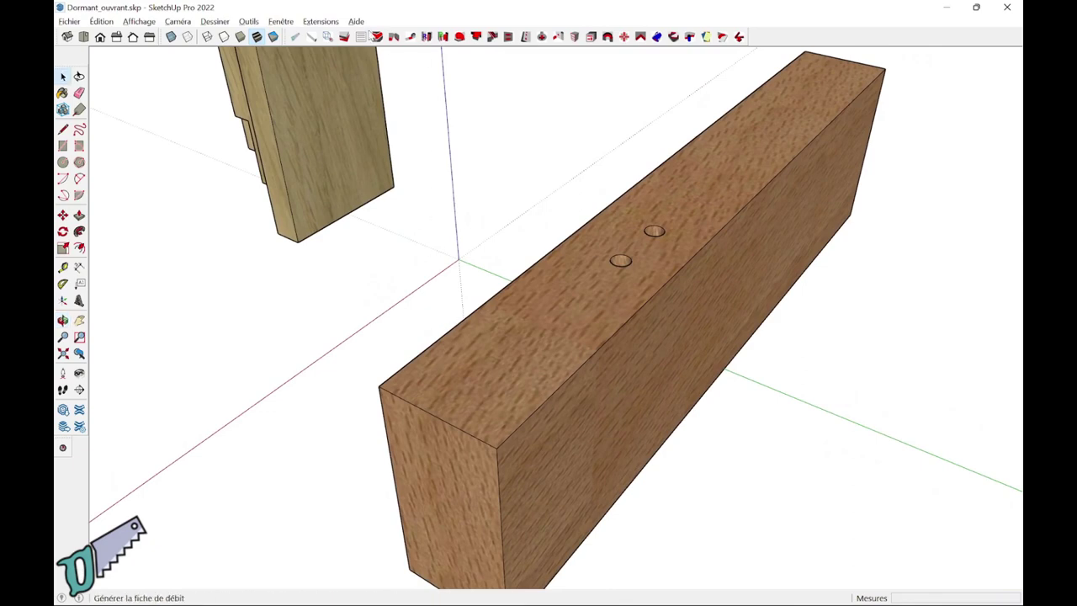
Step: Set the Scie Radiale rotation to -10° and make a first angled cut through the block
{"action": "left_click", "coordinate": [459, 37]}
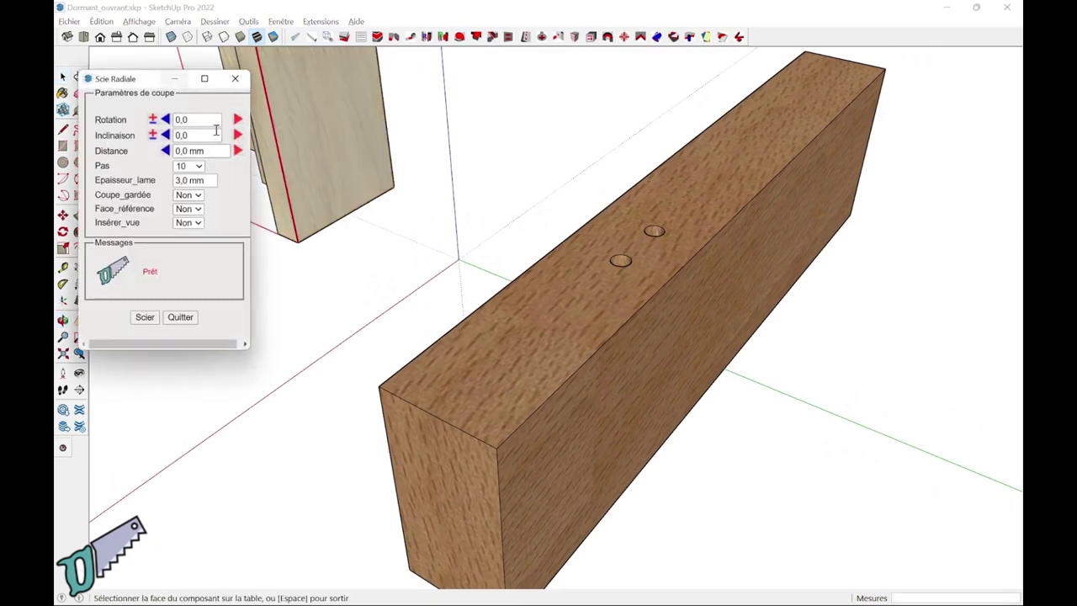
{"action": "left_click", "coordinate": [470, 512]}
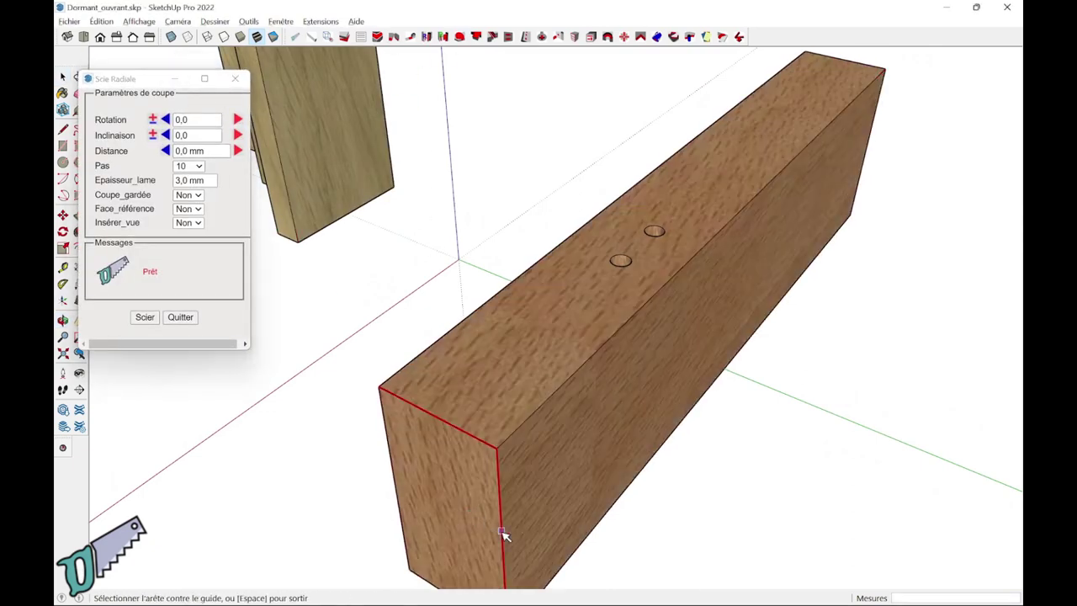
{"action": "left_click", "coordinate": [502, 535]}
{"action": "left_click", "coordinate": [497, 450]}
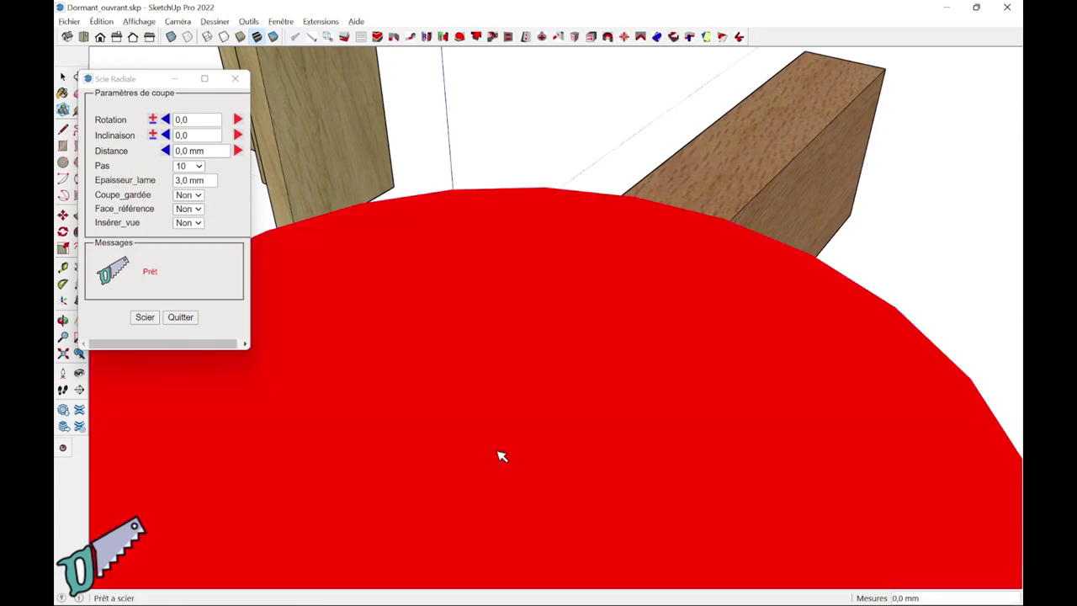
{"action": "left_click", "coordinate": [202, 119]}
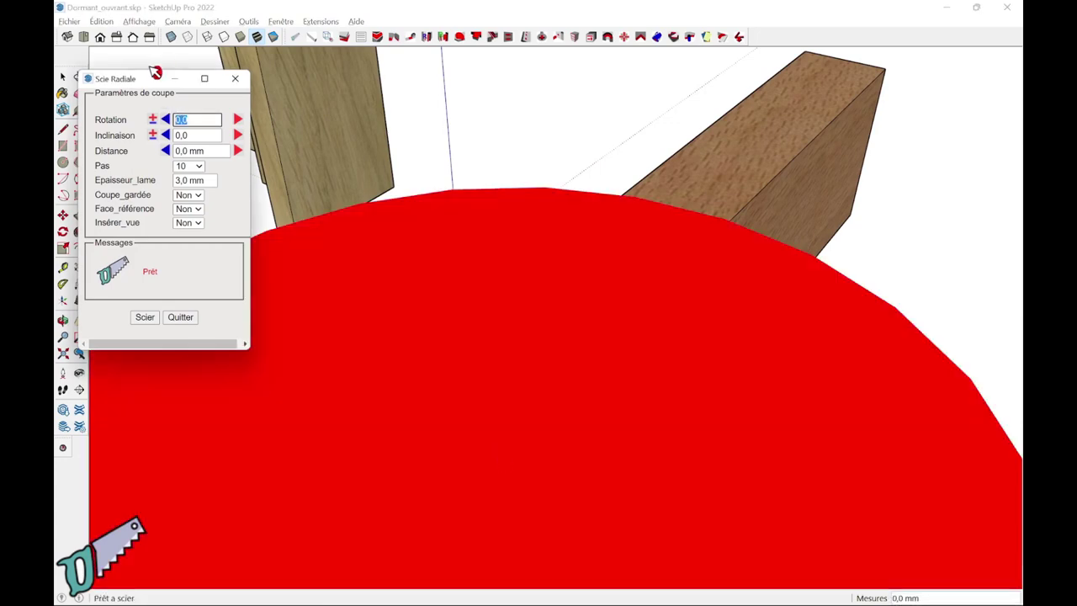
{"action": "type", "text": "10"}
{"action": "key", "text": "Tab"}
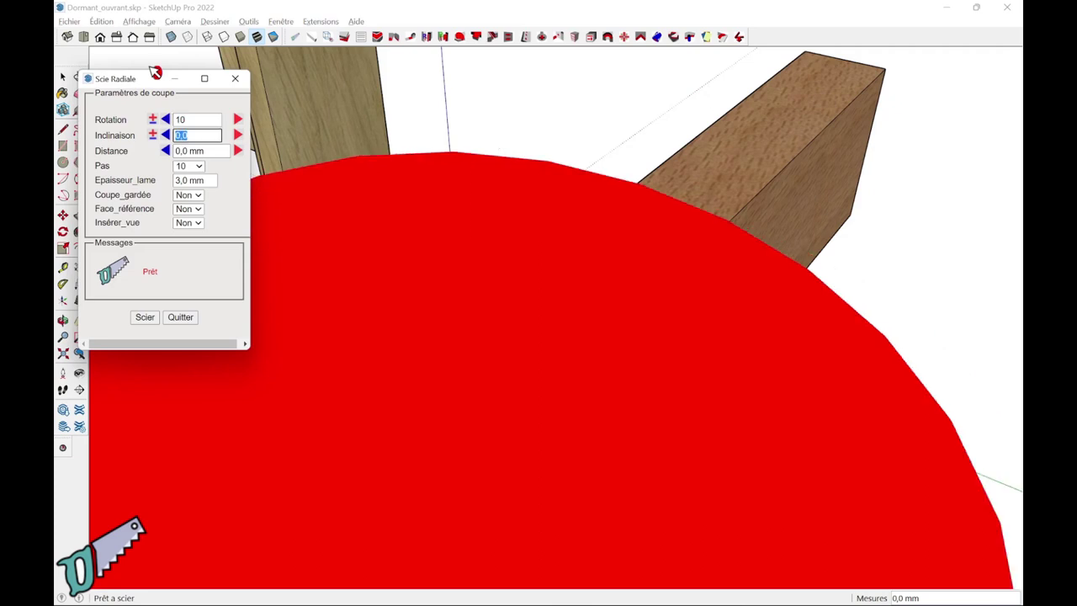
{"action": "left_click", "coordinate": [152, 119]}
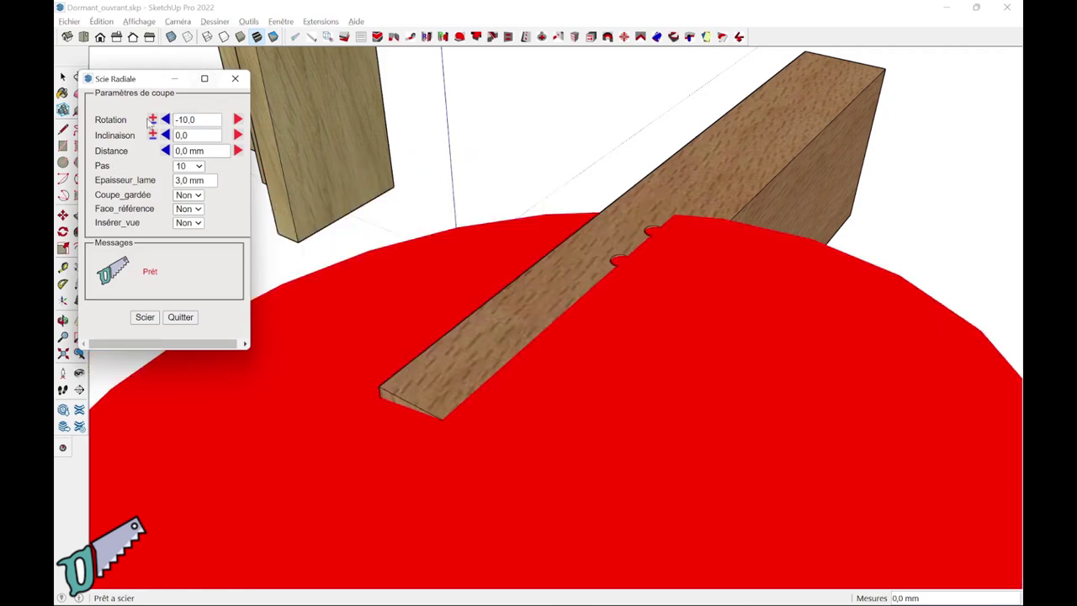
{"action": "left_click", "coordinate": [152, 317]}
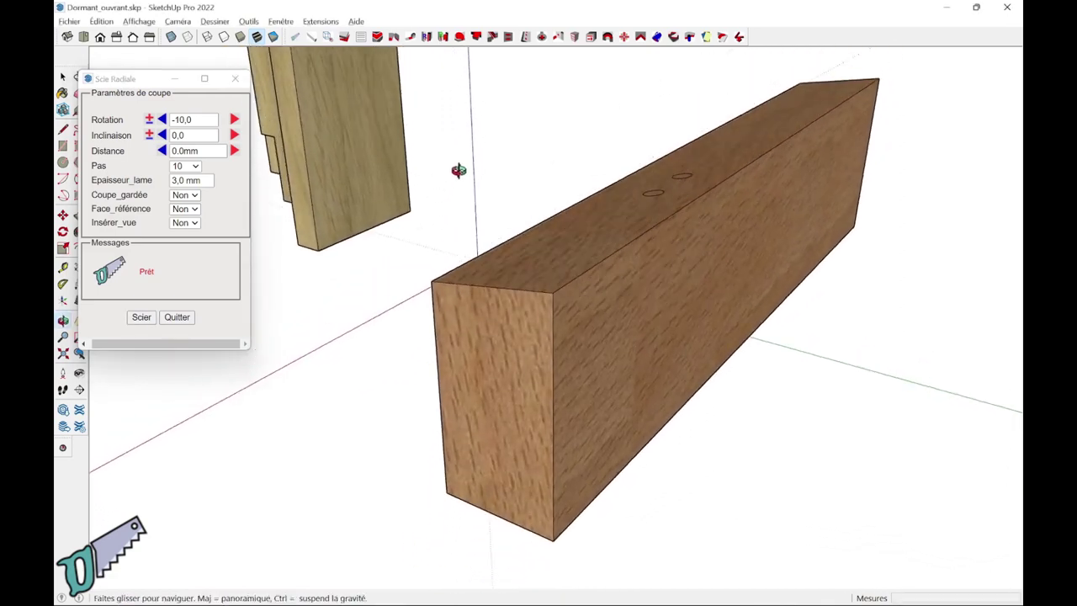
Step: Bevel-cut the block's end face from its bottom corner at -10°
{"action": "left_click", "coordinate": [508, 431]}
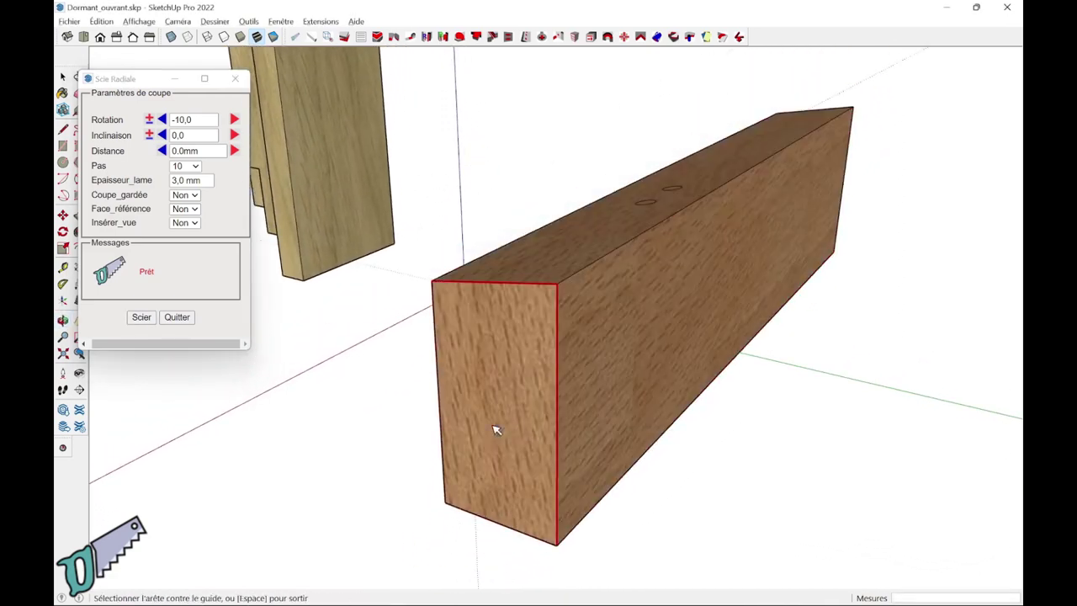
{"action": "left_click", "coordinate": [440, 415]}
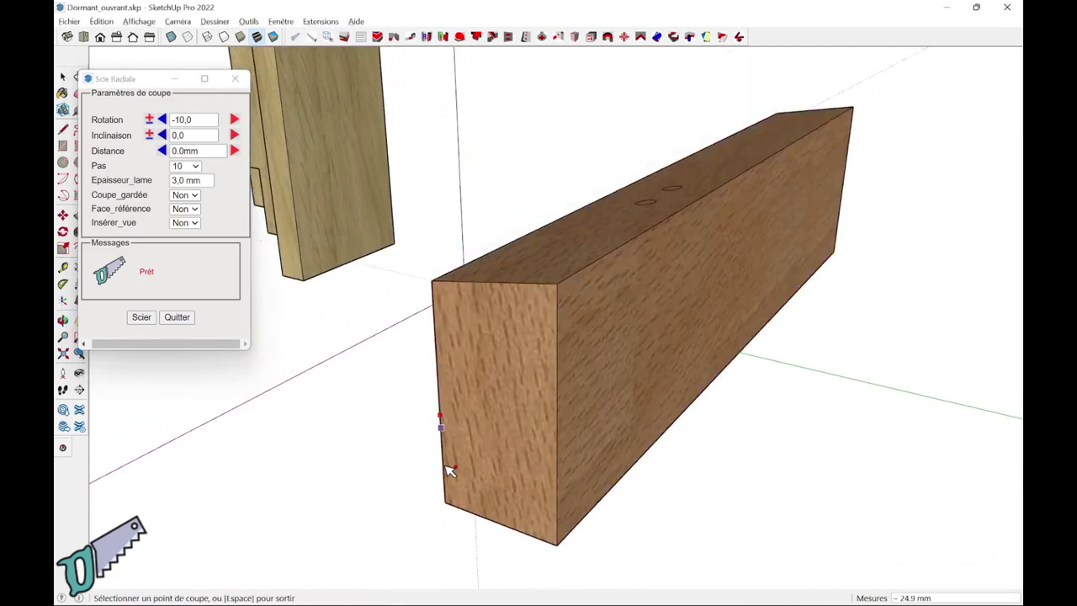
{"action": "left_click", "coordinate": [447, 502]}
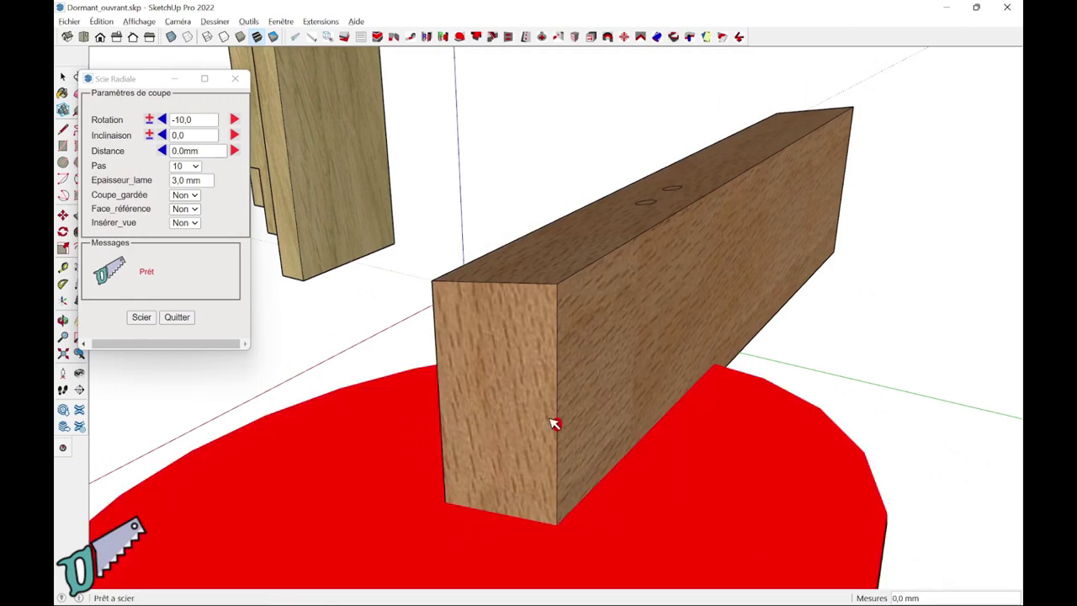
{"action": "mouse_move", "coordinate": [554, 423]}
{"action": "middle_mouse_down"}
{"action": "mouse_move", "coordinate": [598, 308]}
{"action": "mouse_move", "coordinate": [615, 295]}
{"action": "middle_mouse_up"}
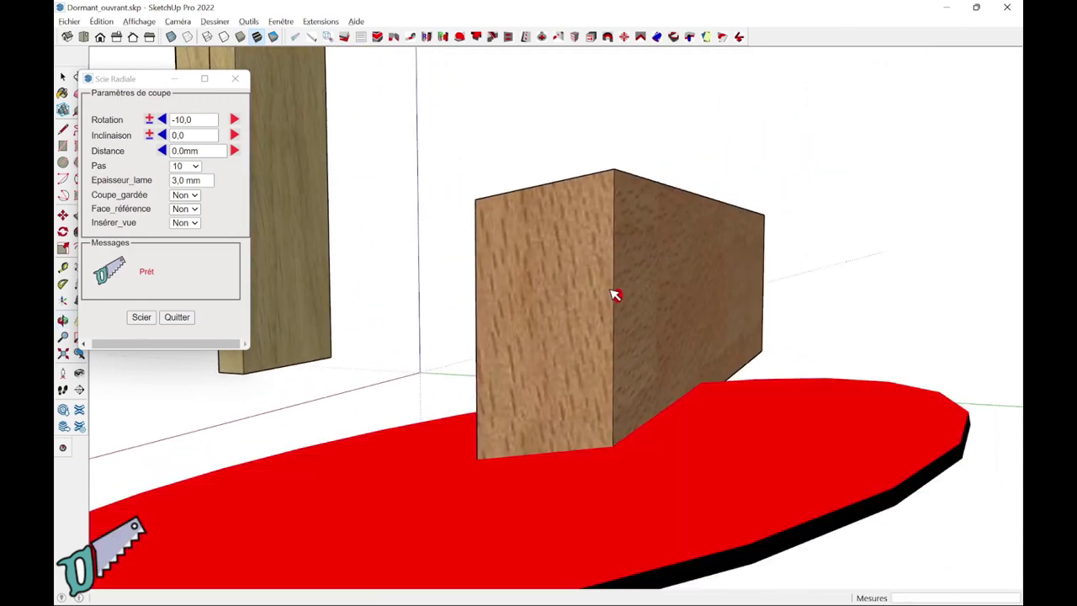
{"action": "left_click", "coordinate": [143, 317]}
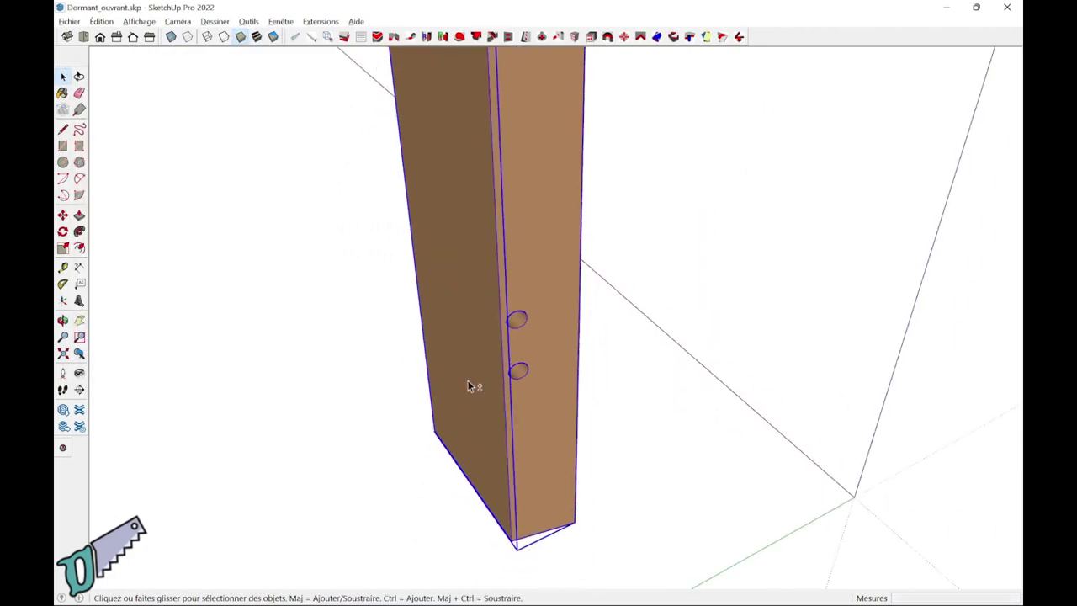
Step: Move the cut block to the bottom corner of the sash stile
{"action": "mouse_move", "coordinate": [467, 379]}
{"action": "middle_mouse_down"}
{"action": "mouse_move", "coordinate": [447, 399]}
{"action": "mouse_move", "coordinate": [470, 392]}
{"action": "middle_mouse_up"}
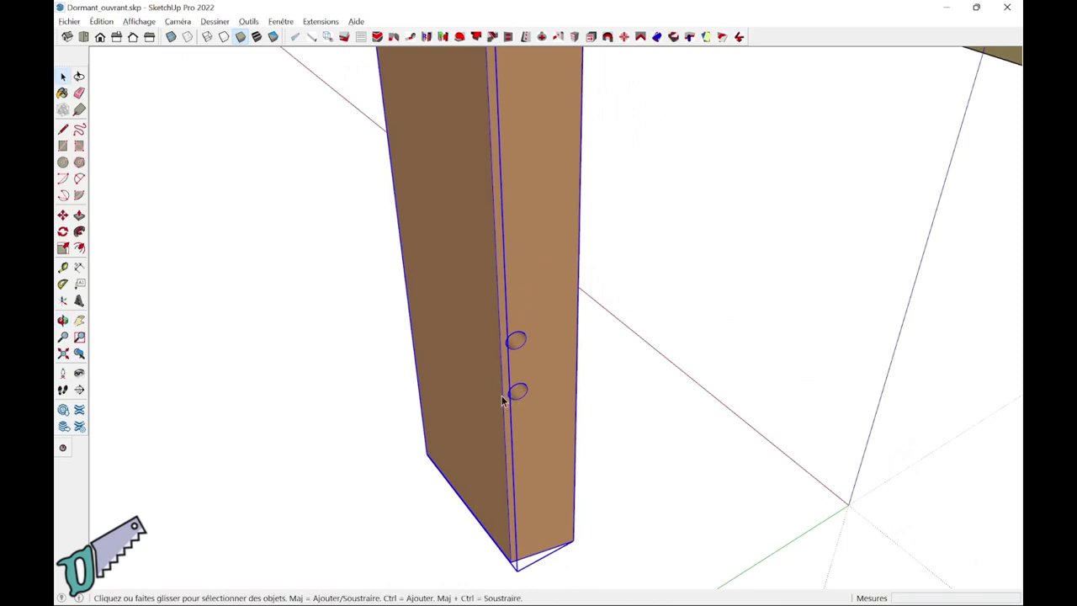
{"action": "scroll", "coordinate": [513, 400], "scroll_direction": "down", "scroll_amount": 5}
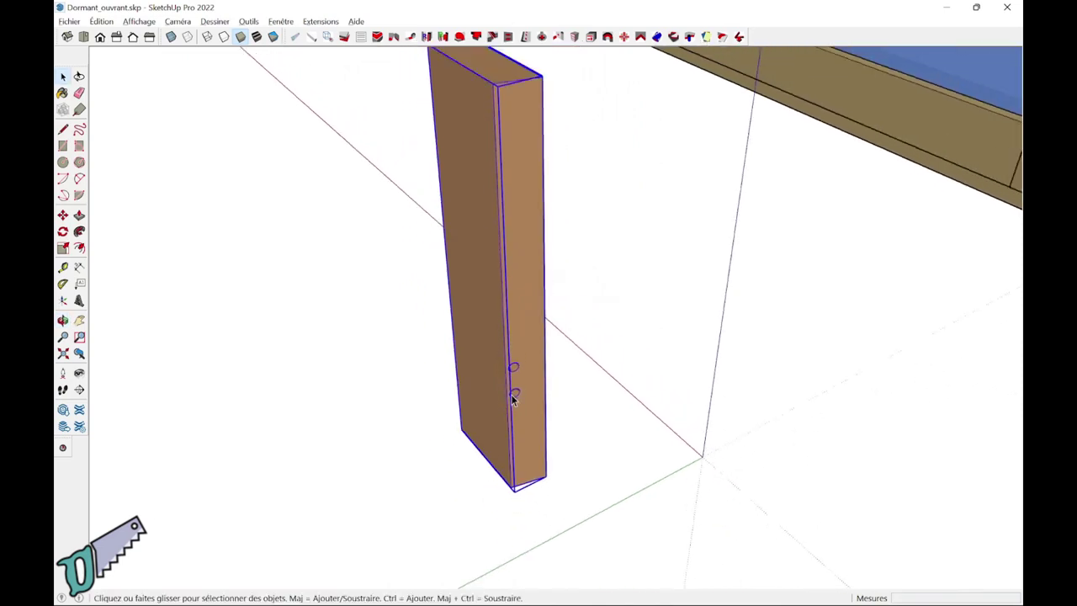
{"action": "scroll", "coordinate": [508, 395], "scroll_direction": "down", "scroll_amount": 3}
{"action": "mouse_move", "coordinate": [505, 391]}
{"action": "middle_mouse_down"}
{"action": "mouse_move", "coordinate": [420, 401]}
{"action": "mouse_move", "coordinate": [495, 400]}
{"action": "mouse_move", "coordinate": [511, 412]}
{"action": "middle_mouse_up"}
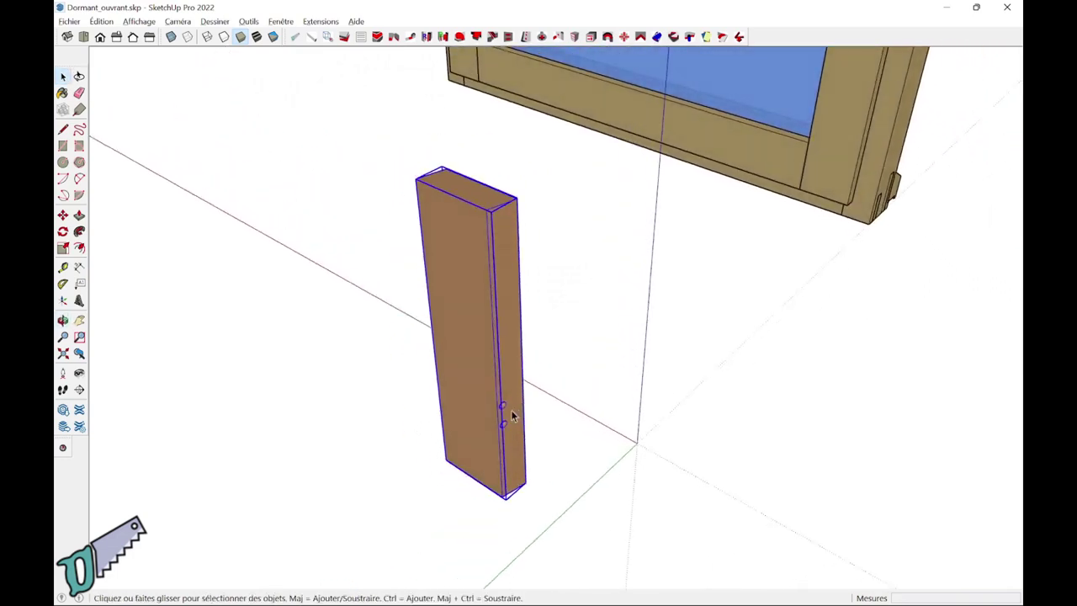
{"action": "key", "text": "m"}
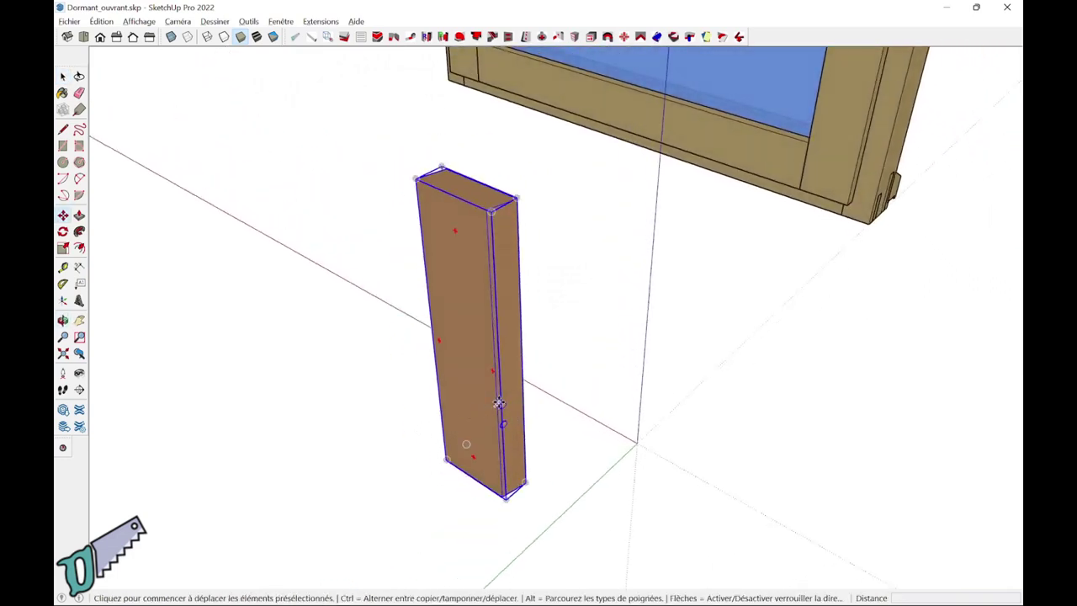
{"action": "left_click", "coordinate": [494, 402]}
{"action": "left_click", "coordinate": [445, 235]}
{"action": "mouse_move", "coordinate": [444, 236]}
{"action": "middle_mouse_down"}
{"action": "mouse_move", "coordinate": [490, 502]}
{"action": "mouse_move", "coordinate": [1018, 423]}
{"action": "mouse_move", "coordinate": [332, 271]}
{"action": "middle_mouse_up"}
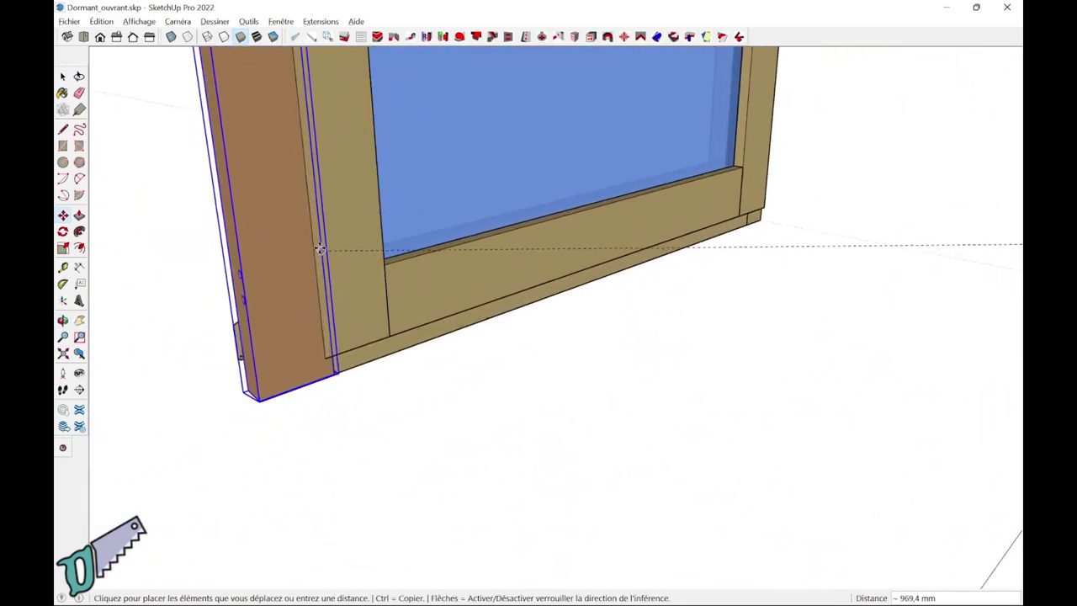
{"action": "left_click", "coordinate": [312, 240]}
Step: Rotate the block 10° about the stile's bottom corner
{"action": "mouse_move", "coordinate": [312, 241]}
{"action": "middle_mouse_down"}
{"action": "mouse_move", "coordinate": [231, 140]}
{"action": "mouse_move", "coordinate": [239, 366]}
{"action": "mouse_move", "coordinate": [250, 313]}
{"action": "middle_mouse_up"}
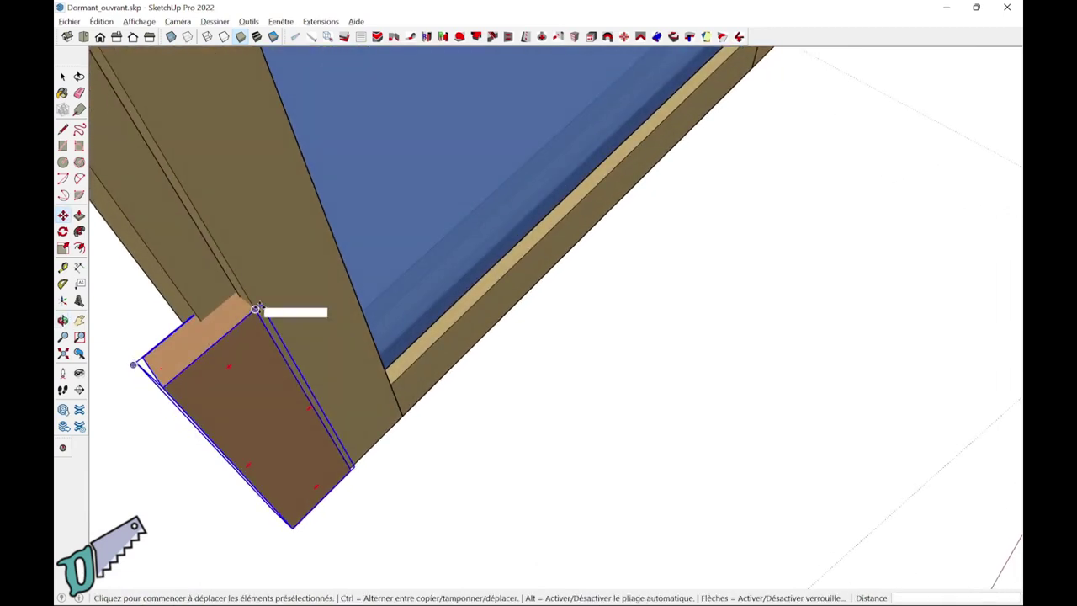
{"action": "key", "text": "q"}
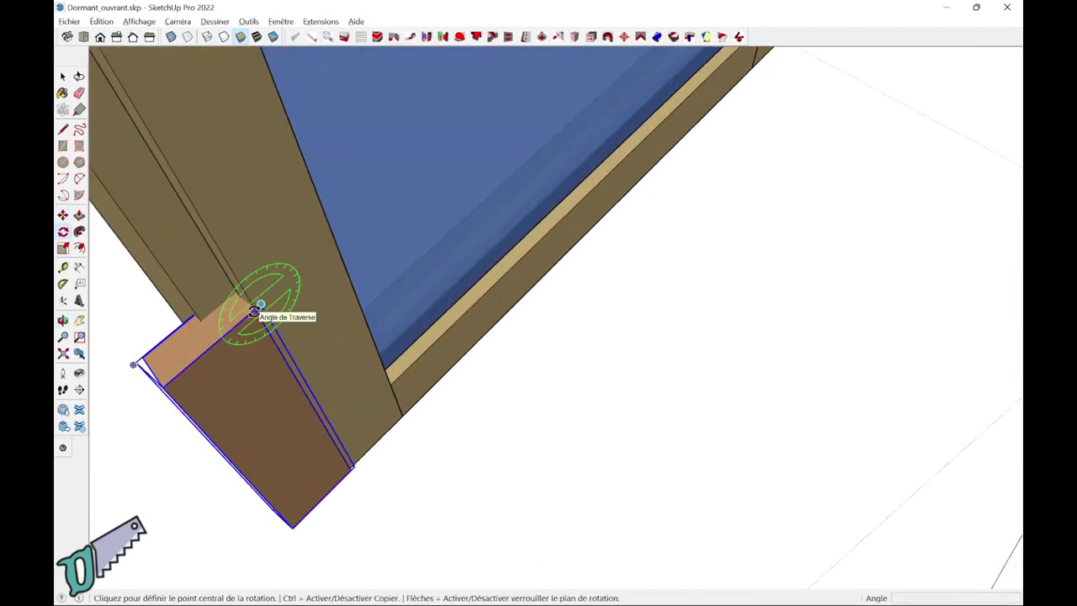
{"action": "scroll", "coordinate": [252, 310], "scroll_direction": "up", "scroll_amount": 1}
{"action": "scroll", "coordinate": [254, 306], "scroll_direction": "up", "scroll_amount": 1}
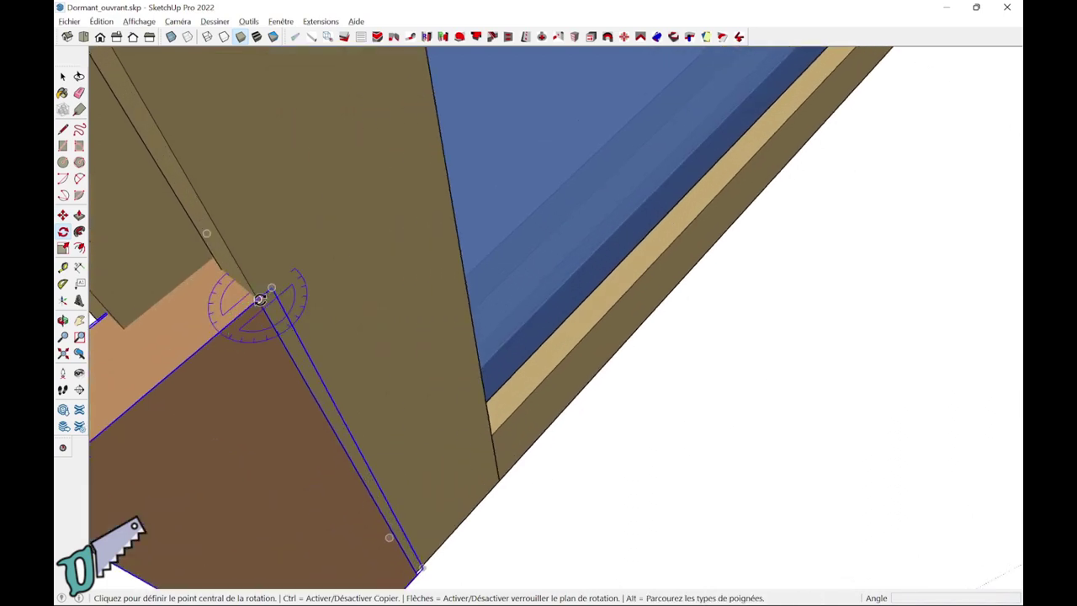
{"action": "left_click", "coordinate": [258, 299]}
{"action": "left_click", "coordinate": [204, 306]}
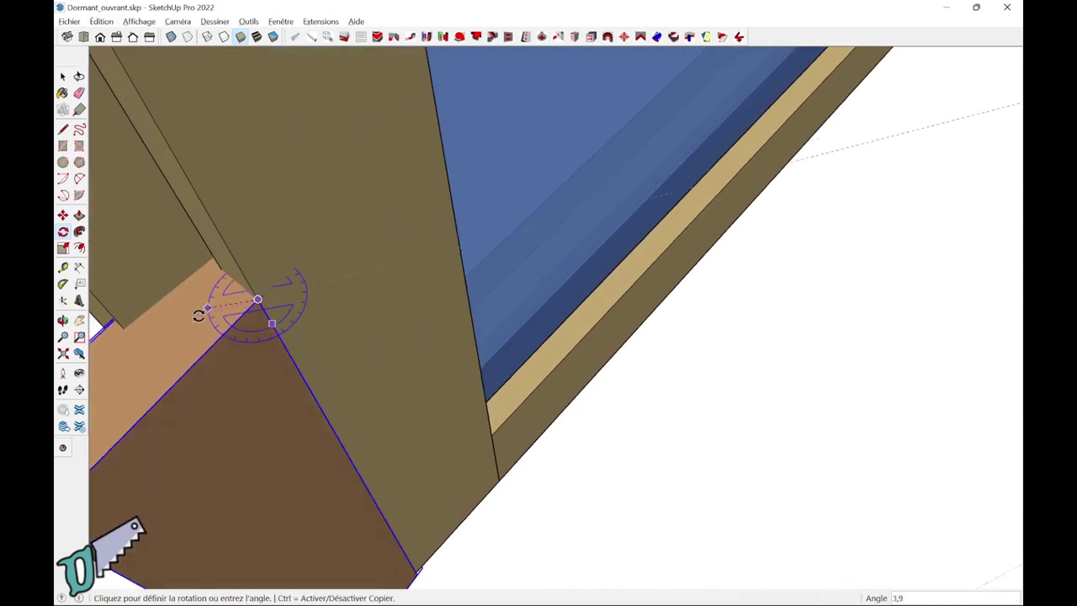
{"action": "left_click", "coordinate": [195, 320]}
{"action": "type", "text": "10"}
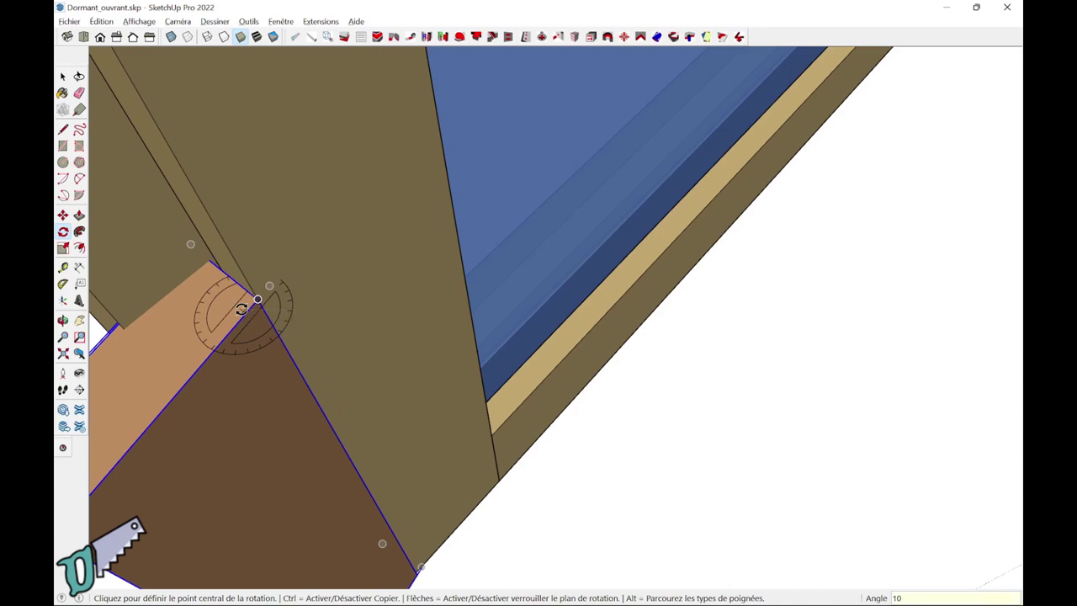
{"action": "key", "text": "Return"}
{"action": "mouse_move", "coordinate": [242, 310]}
{"action": "middle_mouse_down"}
{"action": "mouse_move", "coordinate": [415, 305]}
{"action": "mouse_move", "coordinate": [454, 87]}
{"action": "mouse_move", "coordinate": [480, 53]}
{"action": "mouse_move", "coordinate": [500, 53]}
{"action": "middle_mouse_up"}
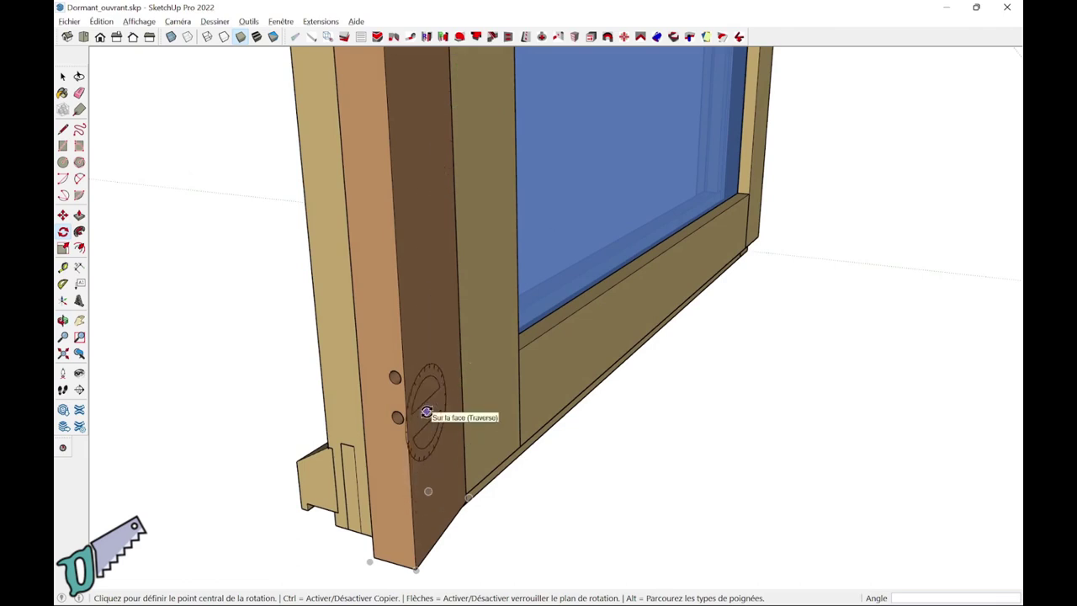
{"action": "middle_click_drag", "start_coordinate": [426, 412], "coordinate": [728, 377]}
{"action": "mouse_move", "coordinate": [685, 336]}
{"action": "middle_mouse_down"}
{"action": "mouse_move", "coordinate": [608, 244]}
{"action": "mouse_move", "coordinate": [600, 324]}
{"action": "middle_mouse_up"}
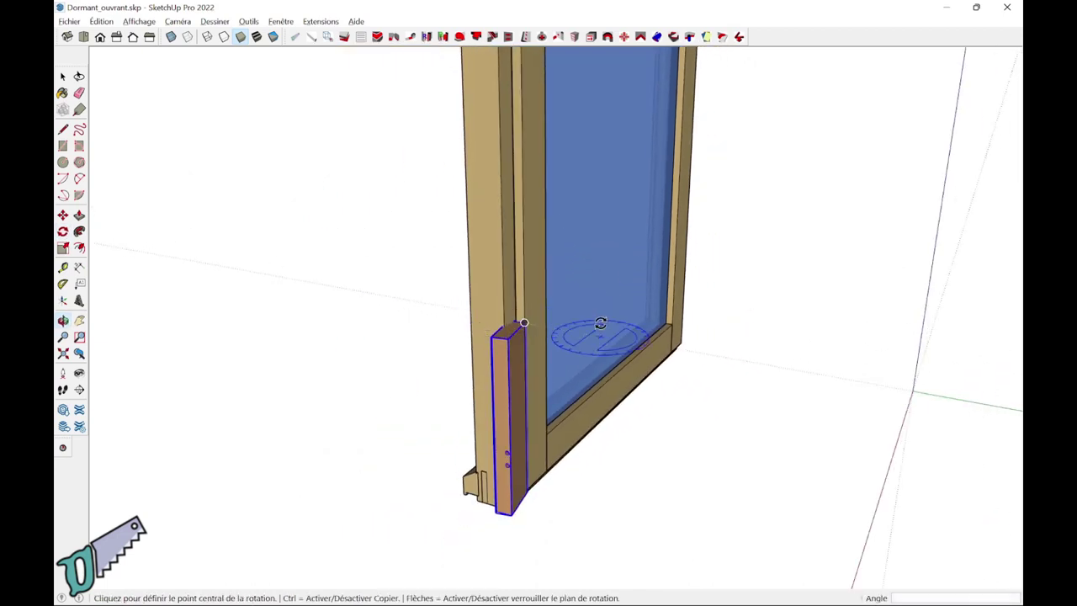
{"action": "mouse_move", "coordinate": [603, 241]}
{"action": "middle_mouse_down"}
{"action": "mouse_move", "coordinate": [584, 295]}
{"action": "mouse_move", "coordinate": [560, 310]}
{"action": "middle_mouse_up"}
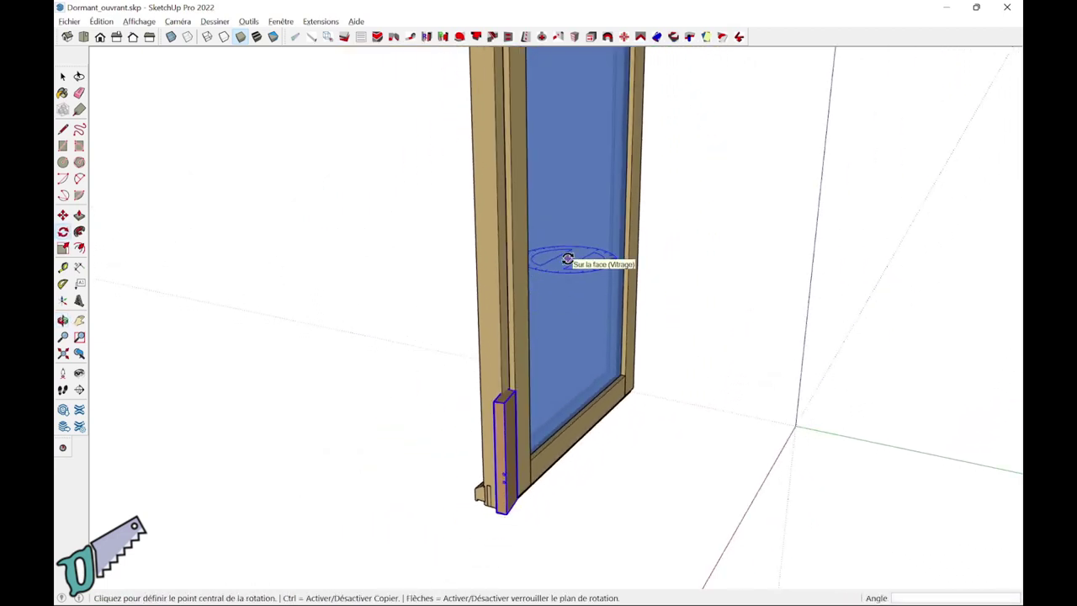
{"action": "mouse_move", "coordinate": [568, 259]}
{"action": "middle_mouse_down"}
{"action": "mouse_move", "coordinate": [547, 354]}
{"action": "mouse_move", "coordinate": [509, 400]}
{"action": "middle_mouse_up"}
{"action": "mouse_move", "coordinate": [361, 404]}
{"action": "left_mouse_down"}
{"action": "mouse_move", "coordinate": [404, 384]}
{"action": "mouse_move", "coordinate": [407, 393]}
{"action": "left_mouse_up"}
{"action": "key", "text": "q"}
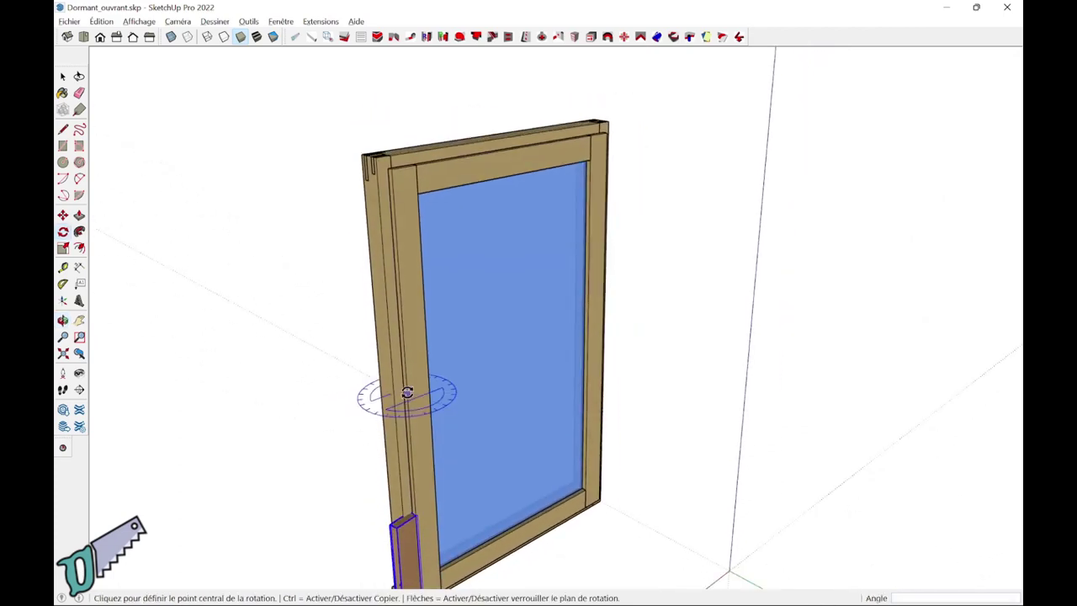
{"action": "mouse_move", "coordinate": [448, 361]}
{"action": "middle_mouse_down"}
{"action": "mouse_move", "coordinate": [409, 348]}
{"action": "mouse_move", "coordinate": [820, 352]}
{"action": "mouse_move", "coordinate": [733, 312]}
{"action": "mouse_move", "coordinate": [742, 291]}
{"action": "mouse_move", "coordinate": [769, 325]}
{"action": "mouse_move", "coordinate": [817, 317]}
{"action": "mouse_move", "coordinate": [805, 395]}
{"action": "mouse_move", "coordinate": [775, 360]}
{"action": "middle_mouse_up"}
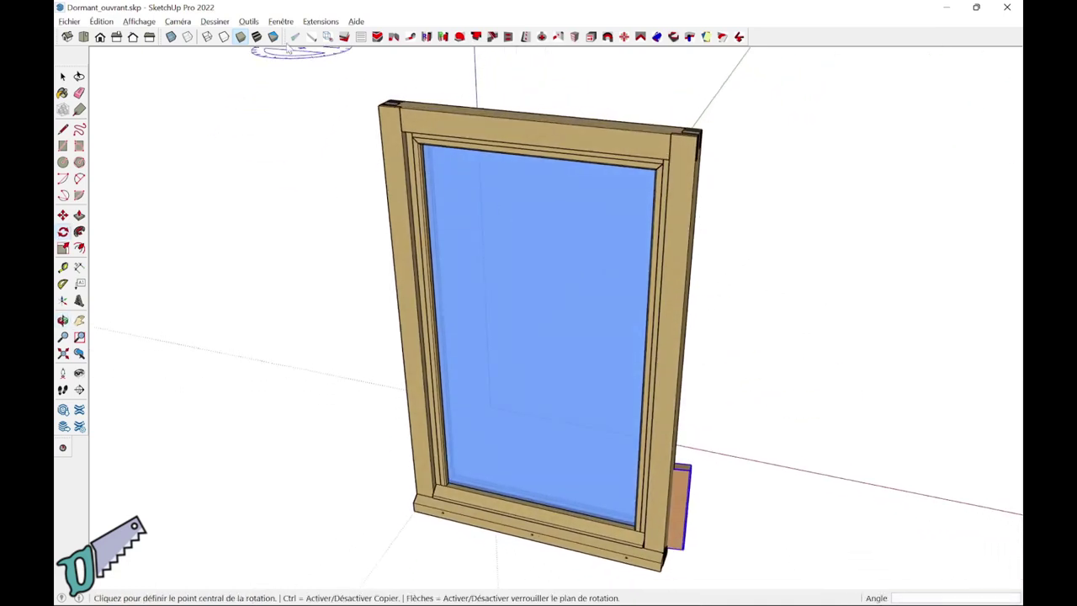